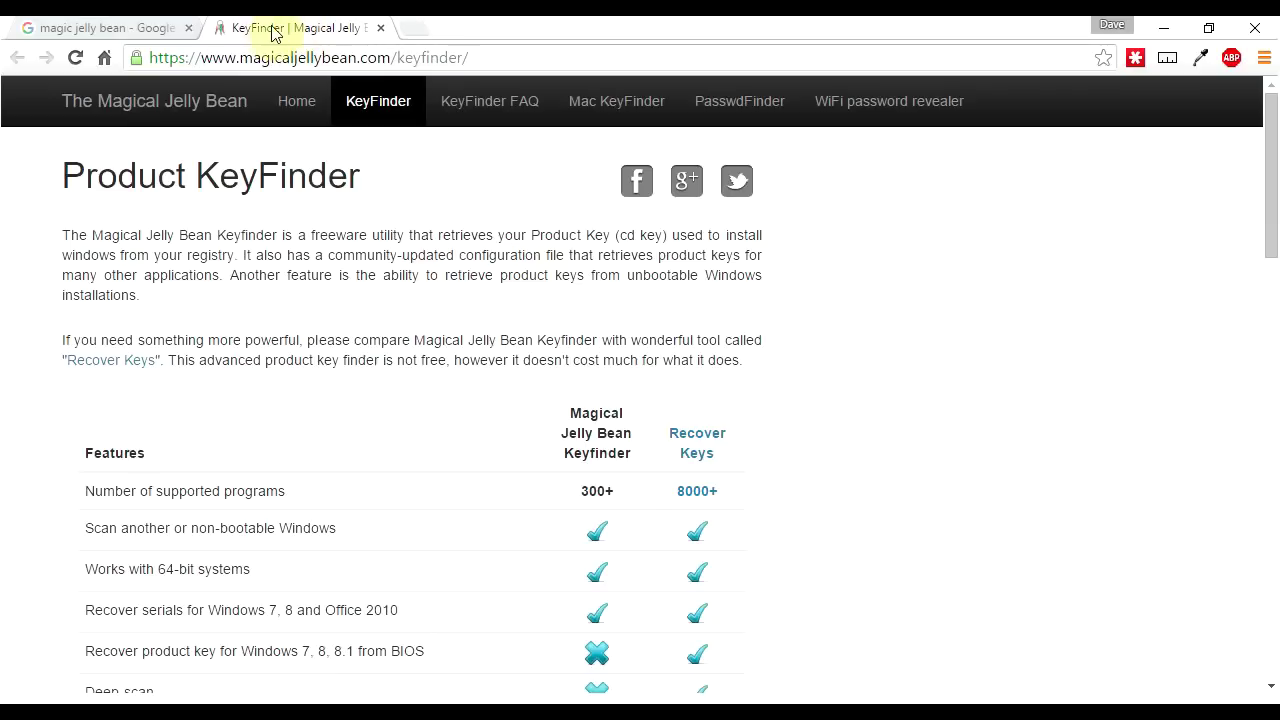
- Review the Magical Jelly Bean KeyFinder page's feature comparison with Recover Keys, down to the price row and download options
left_click(512, 62)
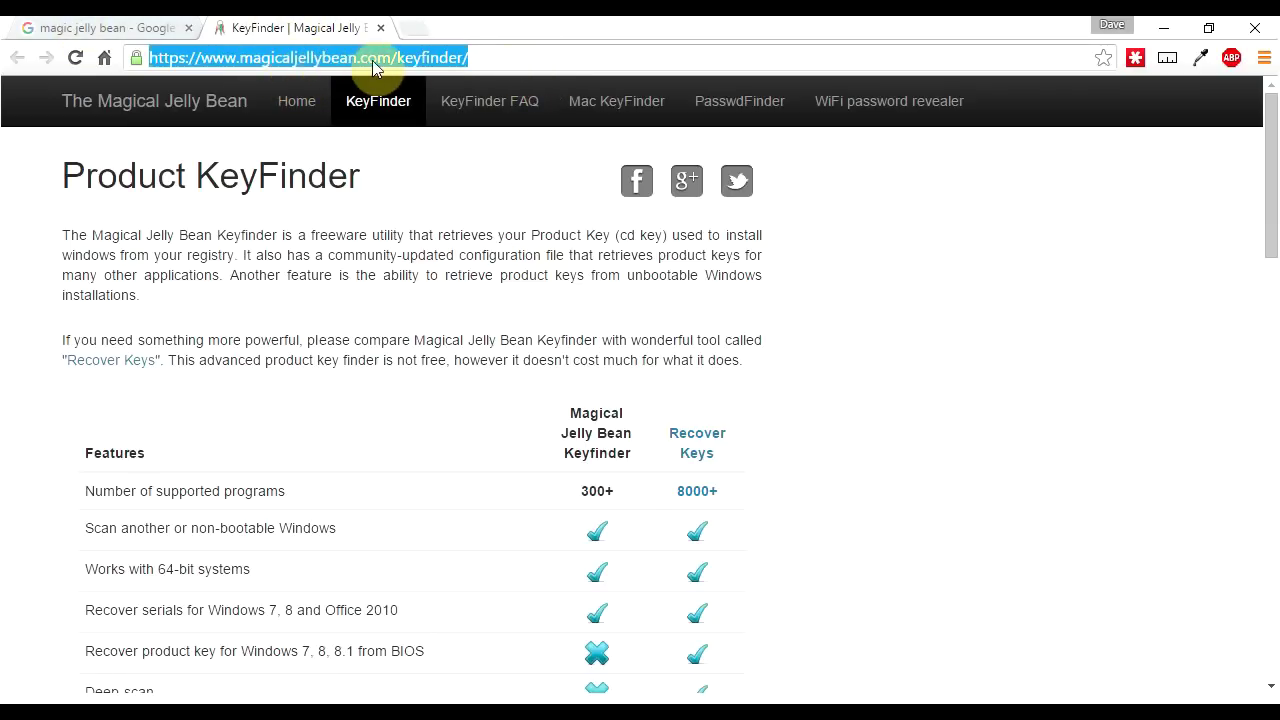
left_click(425, 58)
scroll(345, 398, "down", 5)
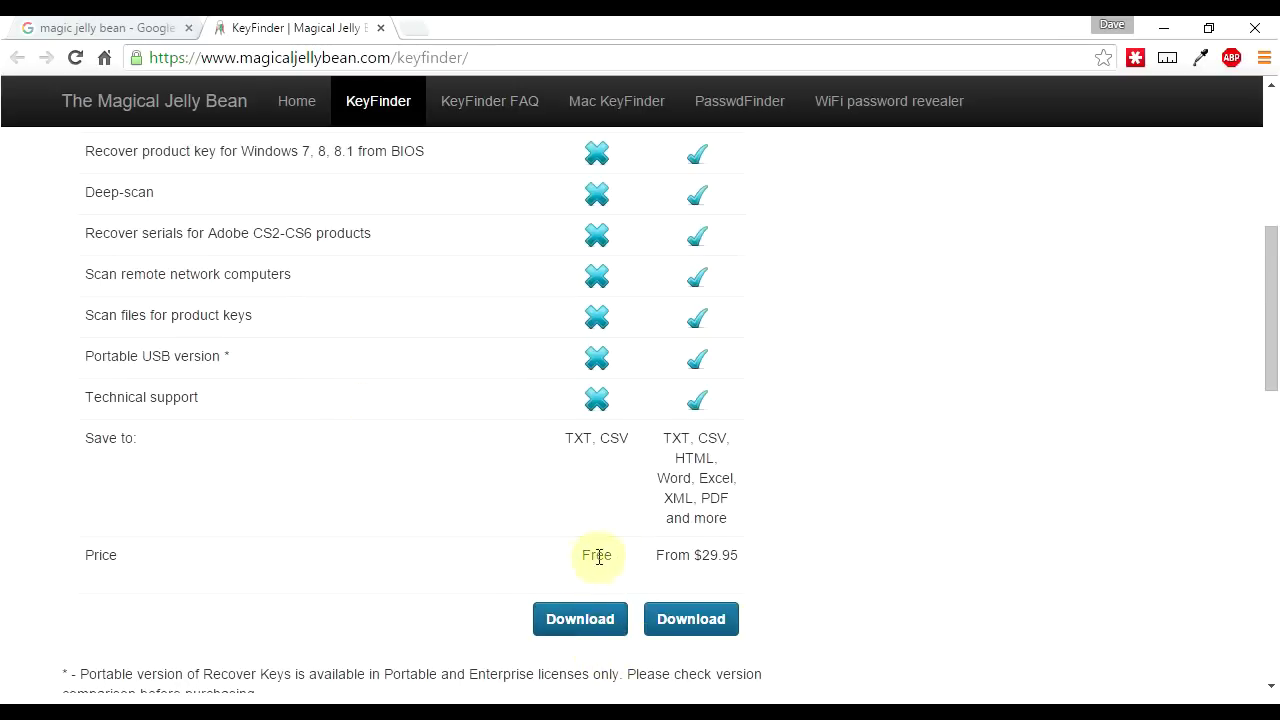
left_click(578, 628)
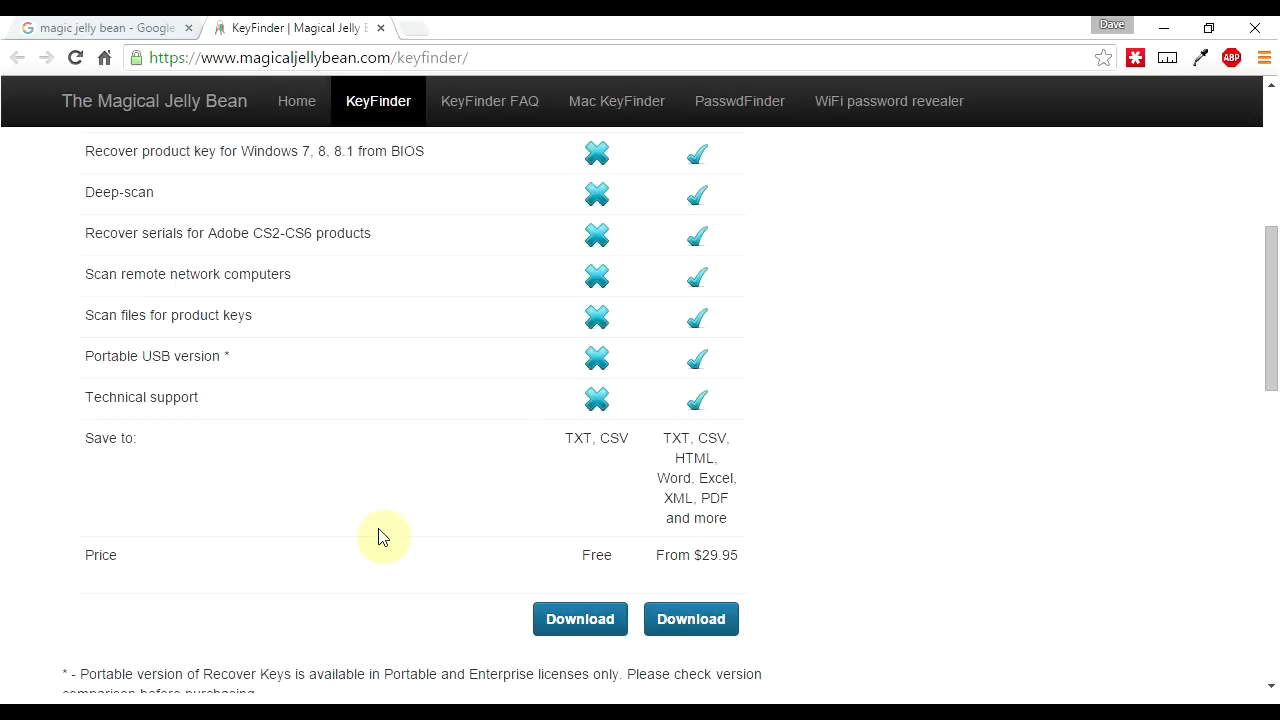
scroll(382, 535, "up", 5)
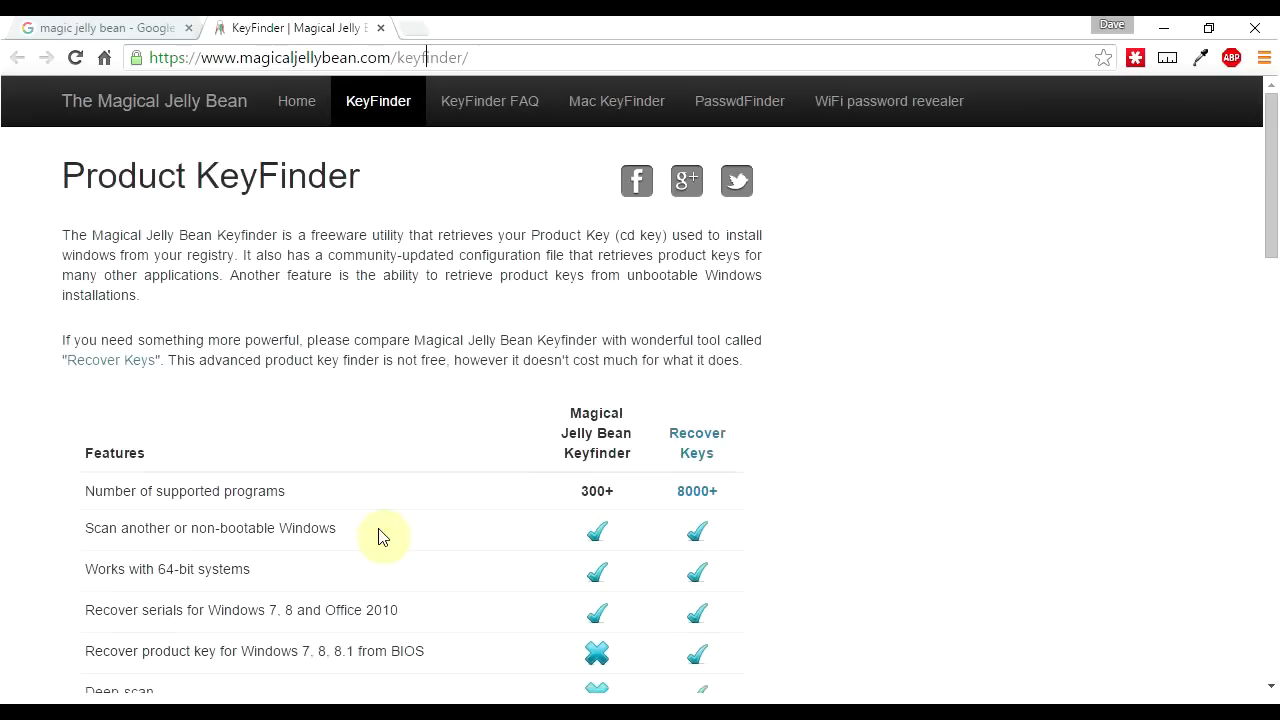
- Close the KeyFinder page, then search Google for "rufus" and open the Rufus website at rufus.akeo.ie
middle_click(296, 30)
left_click(302, 98)
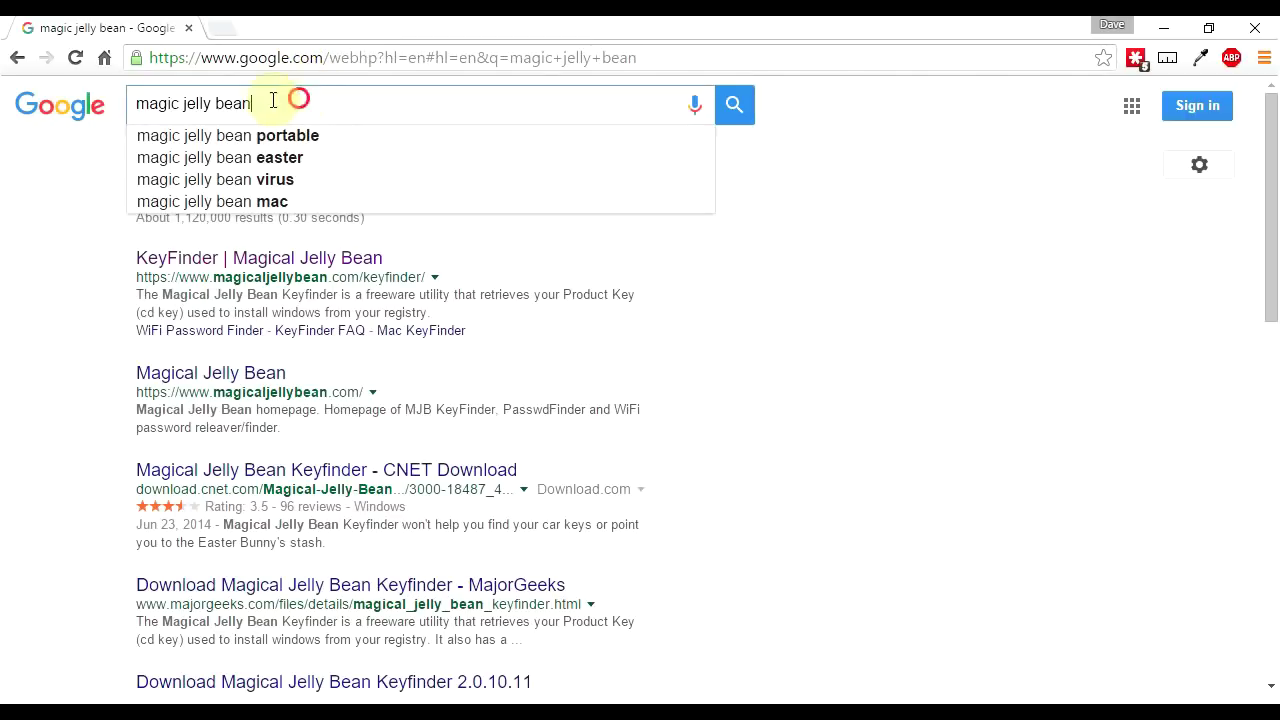
triple_click(301, 99)
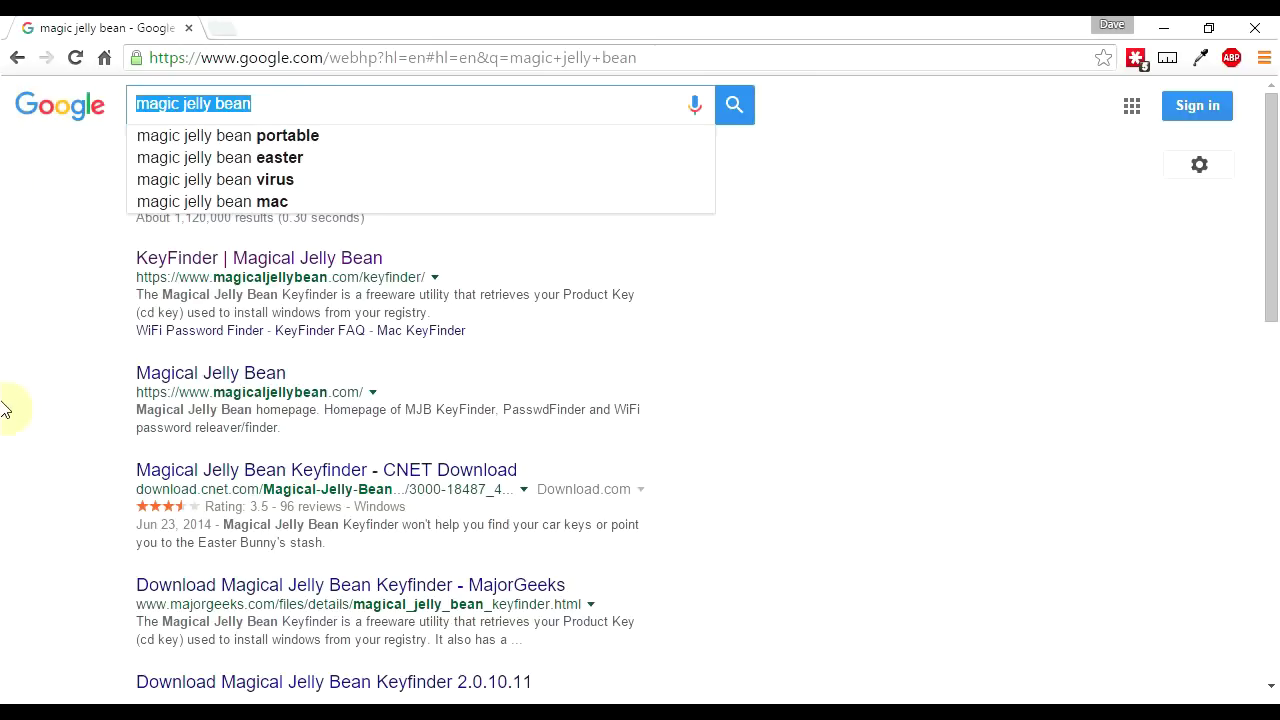
type("rufus")
key("Return")
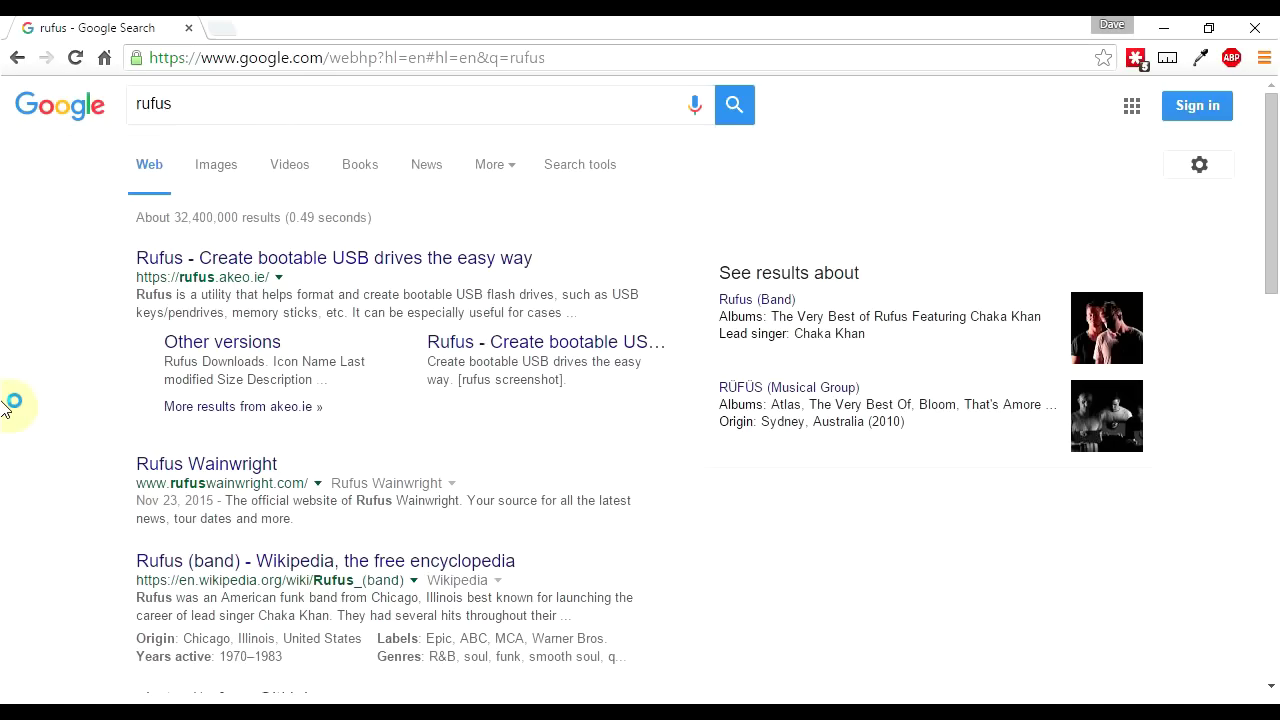
left_click(278, 266)
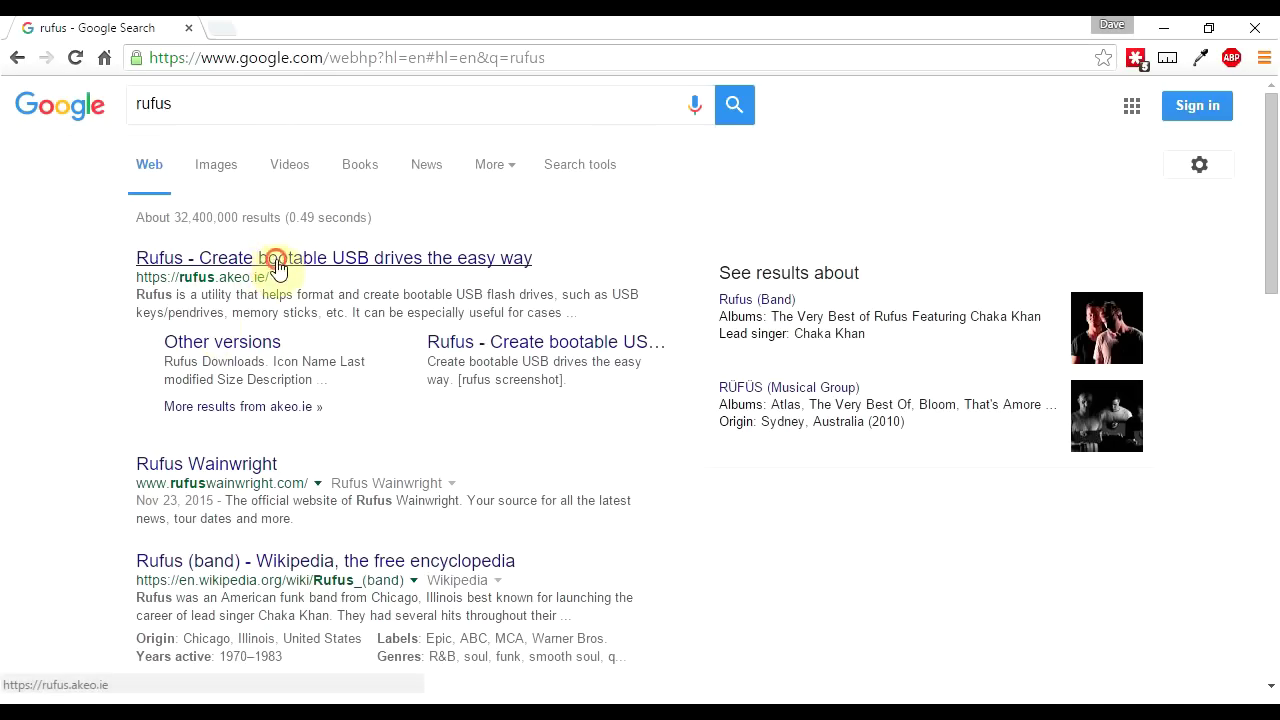
- Examine the Rufus home page, including its example settings for creating a bootable USB drive and the tool's description
scroll(432, 206, "down", 1)
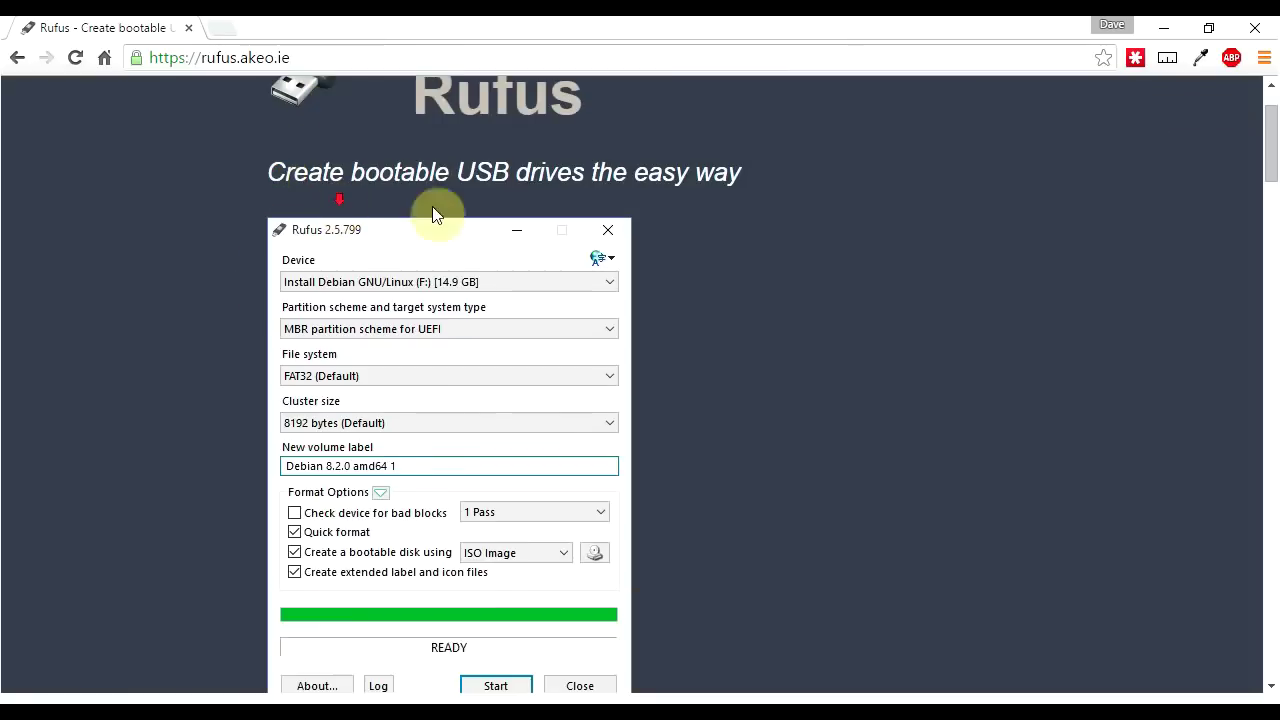
scroll(340, 334, "down", 2)
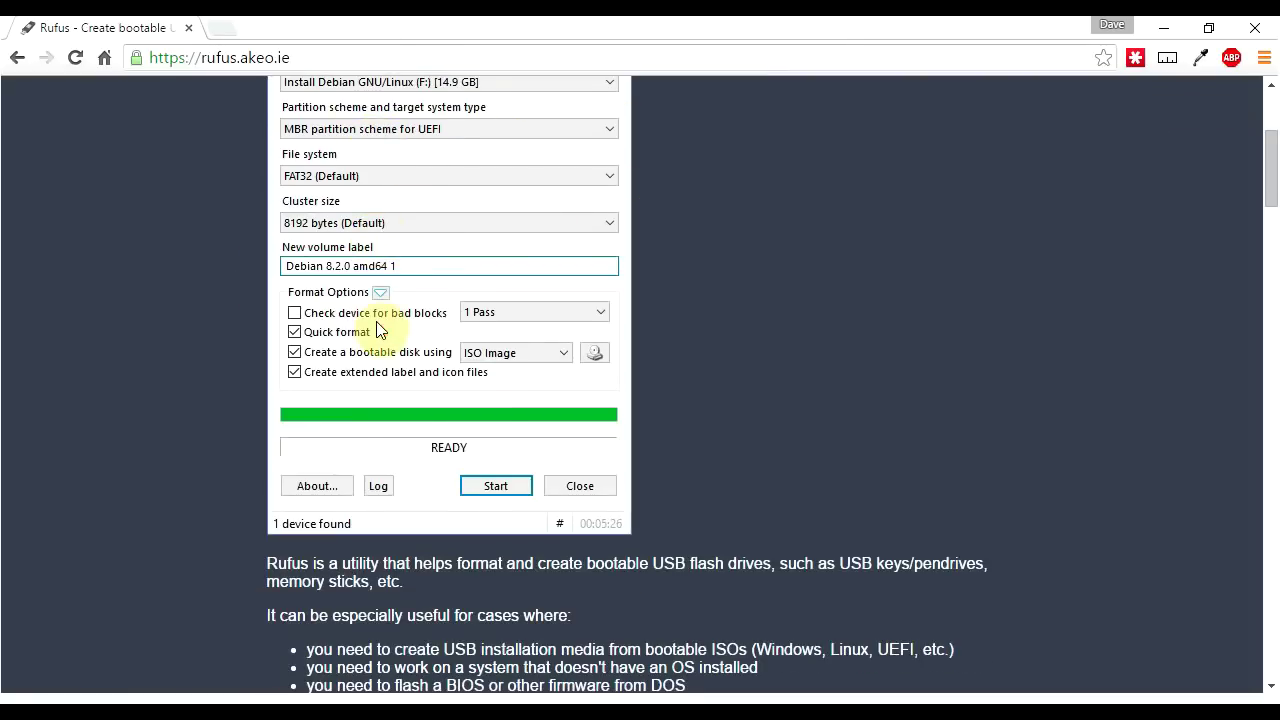
scroll(378, 330, "up", 1)
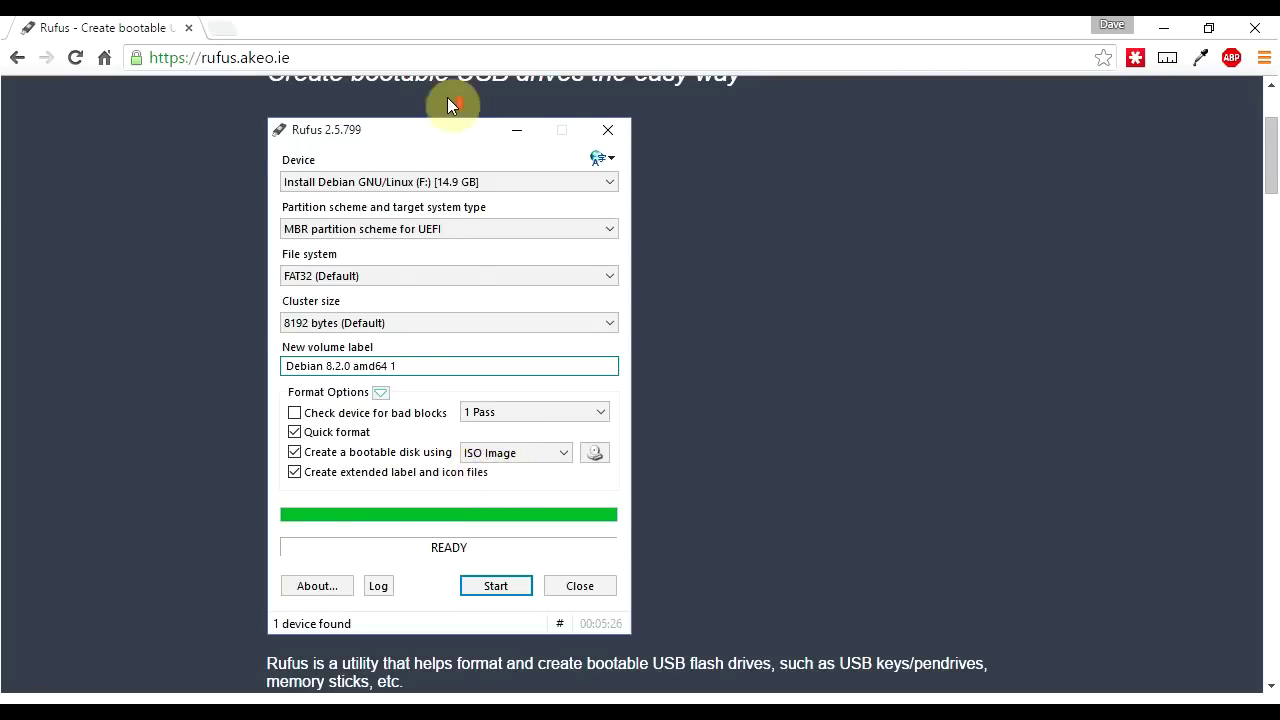
scroll(395, 128, "up", 1)
scroll(395, 128, "up", 1)
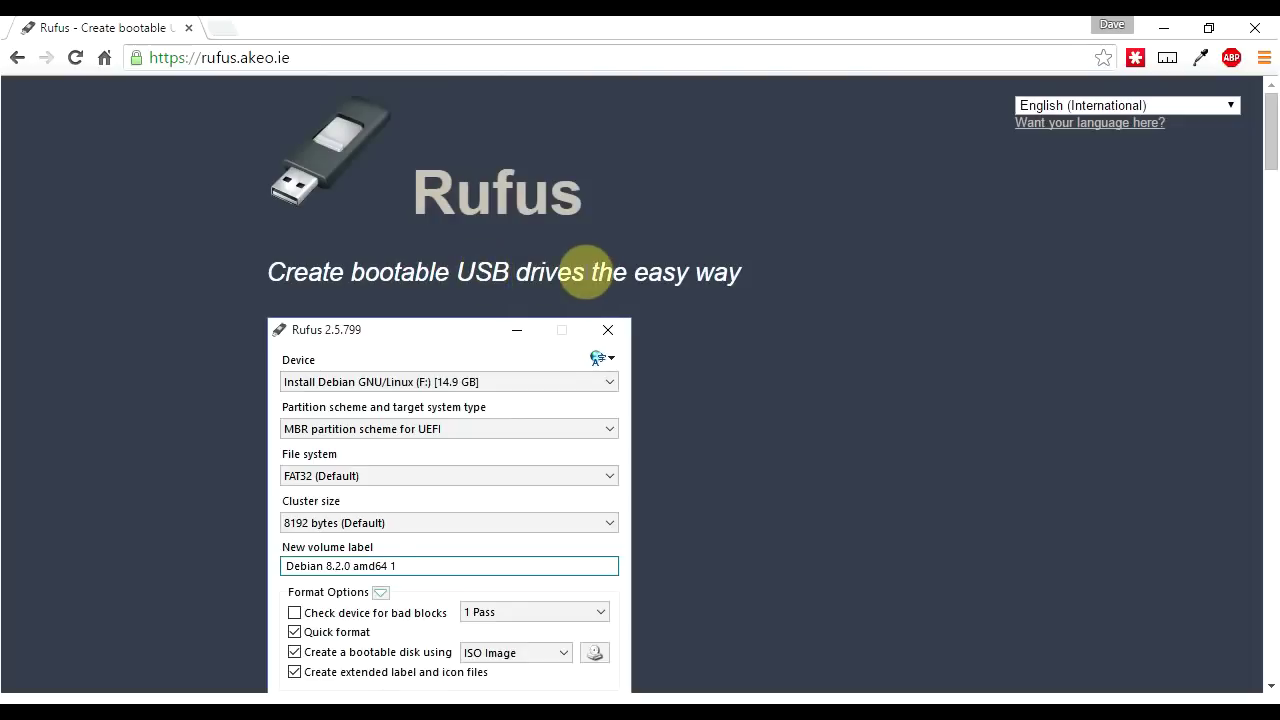
scroll(585, 272, "down", 2)
scroll(587, 279, "up", 2)
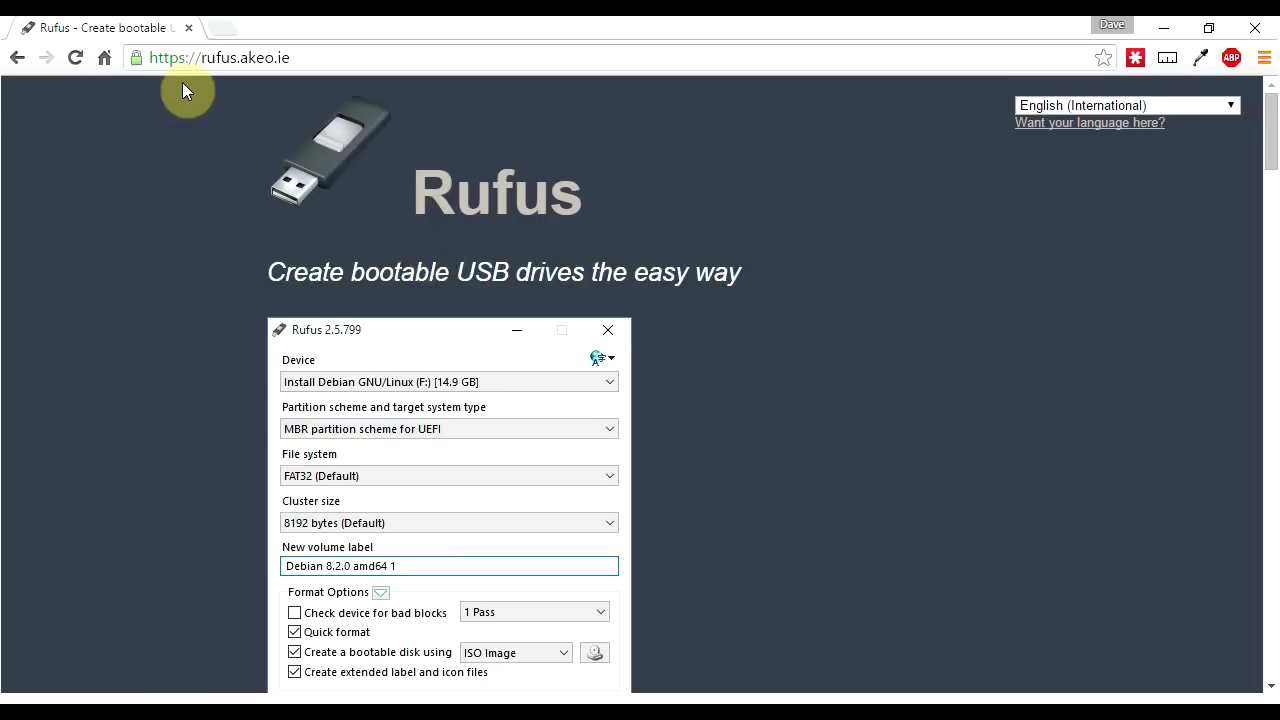
- Replace the Rufus page with a search for "media creation tool windows 8" and open Microsoft's Windows 8.1 installation media page
left_click(222, 28)
middle_click(148, 28)
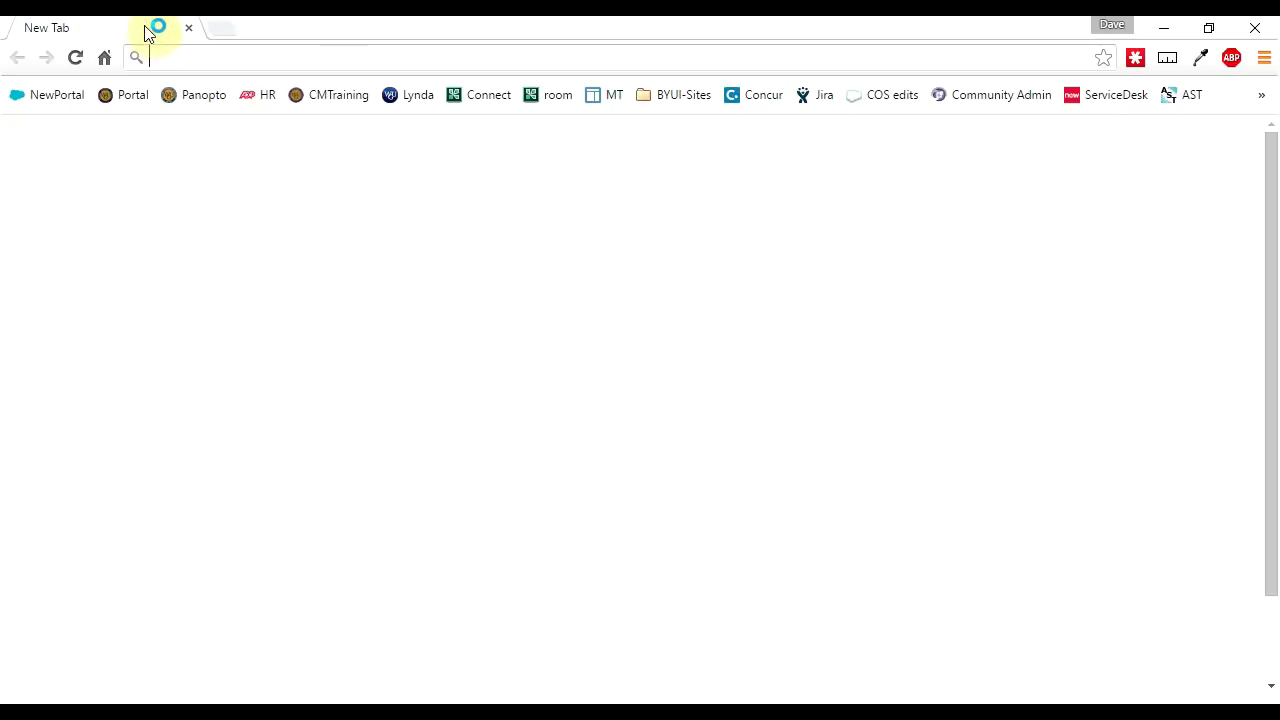
left_click(371, 403)
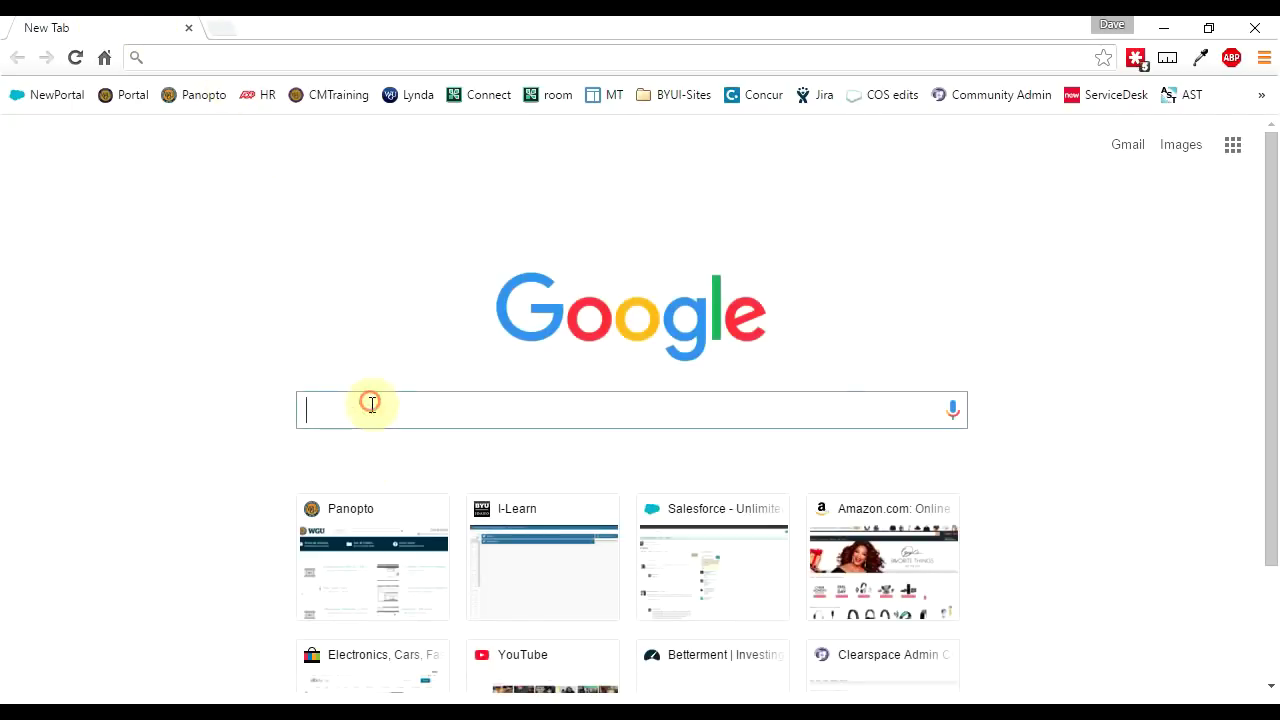
type("media crea")
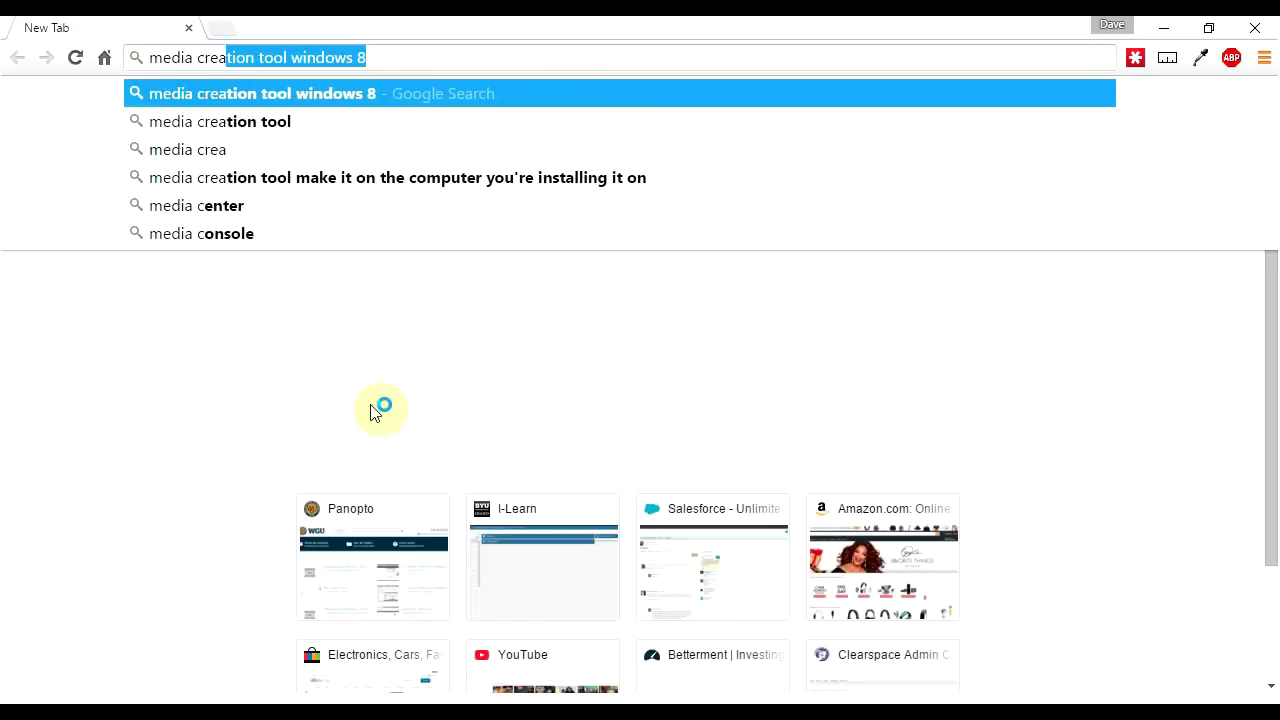
type("tion tool windows")
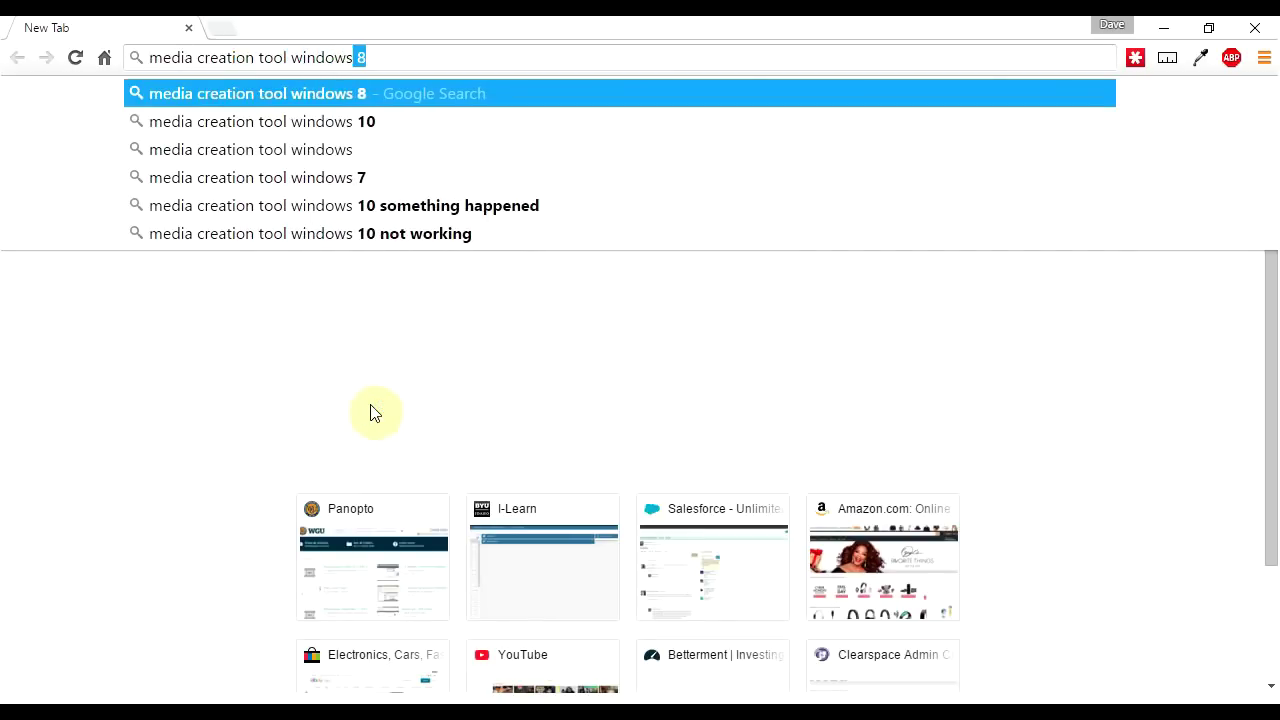
key("Return")
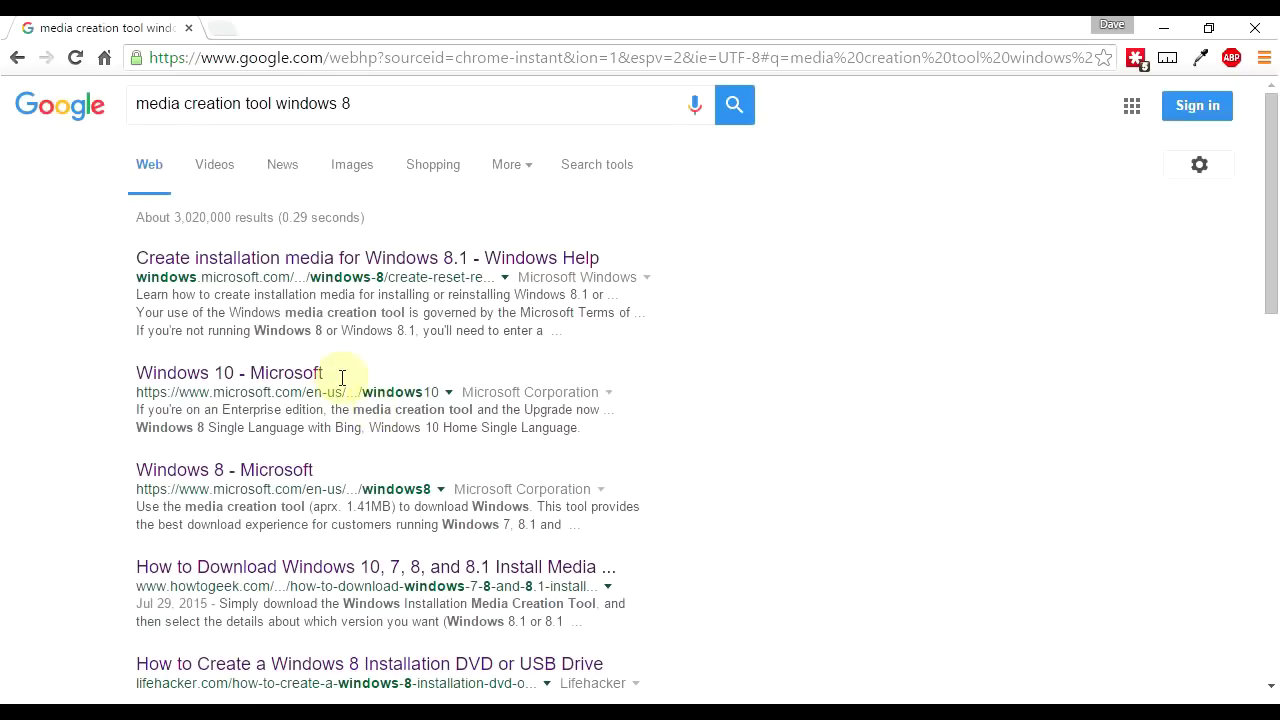
left_click(341, 262)
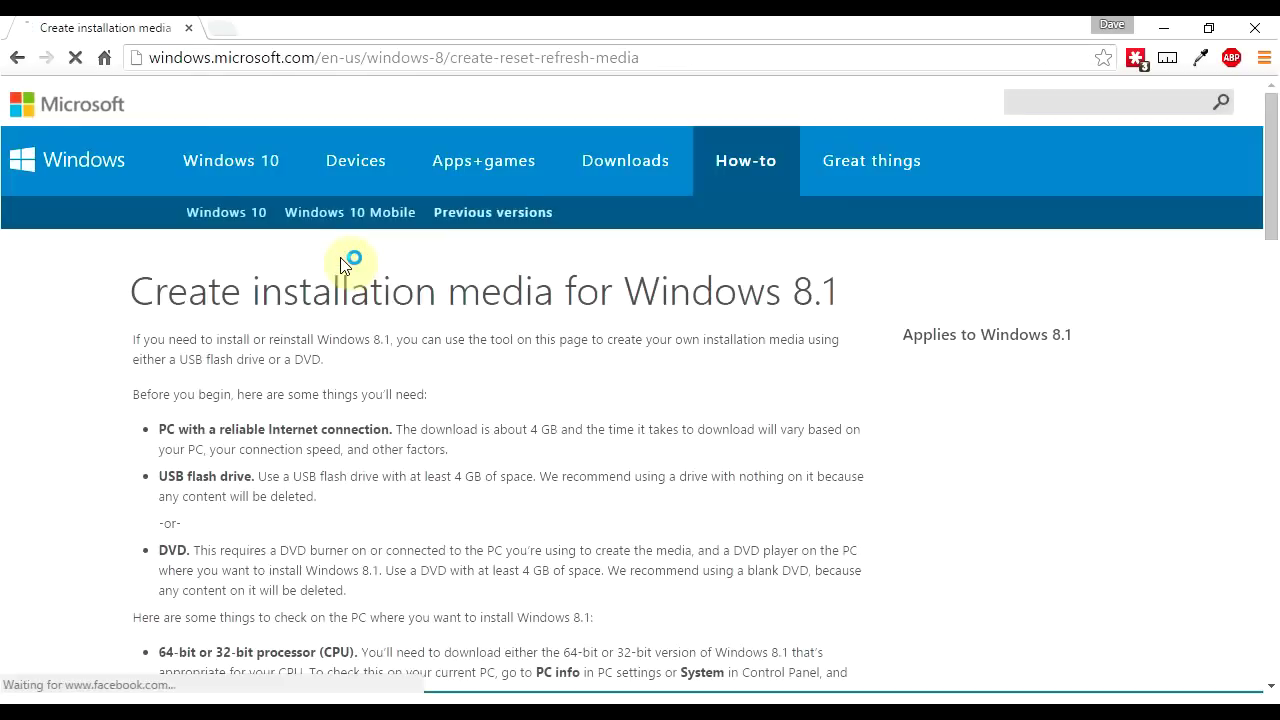
- Download the Windows 8.1 media creation tool and save it to the Desktop as mediacreationtool.exe
scroll(345, 265, "down", 3)
scroll(335, 270, "down", 3)
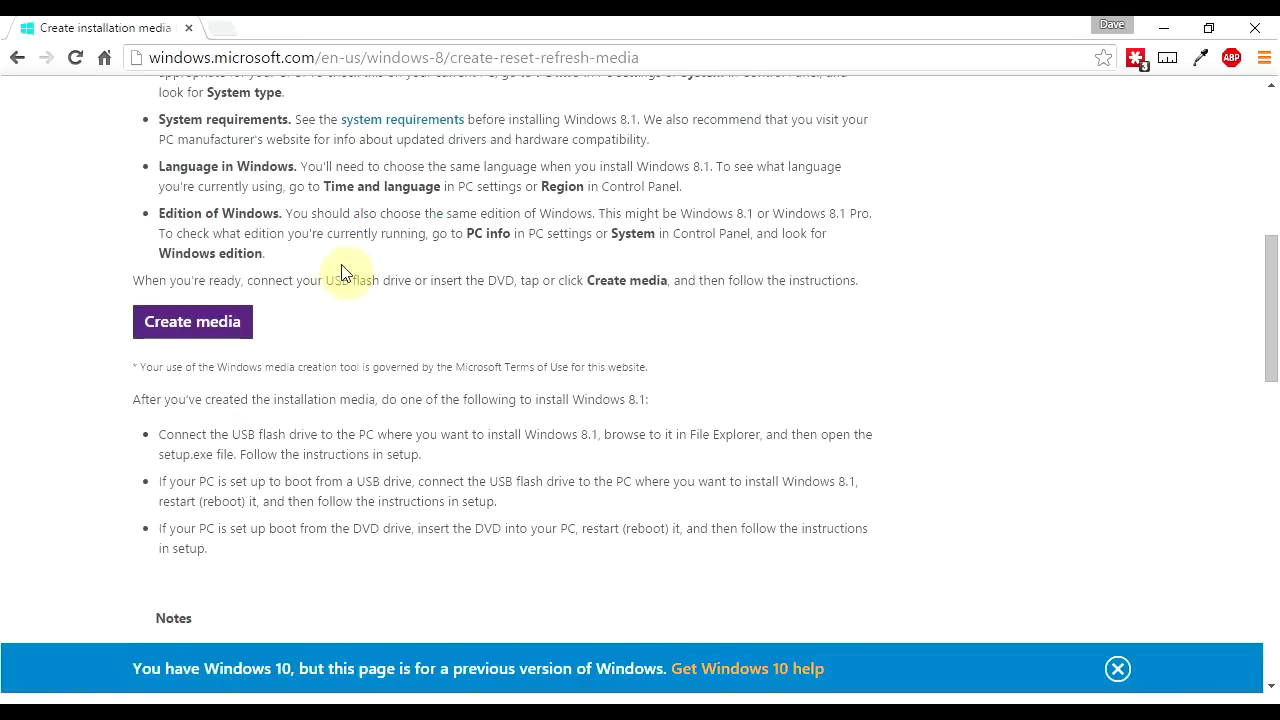
left_click(192, 326)
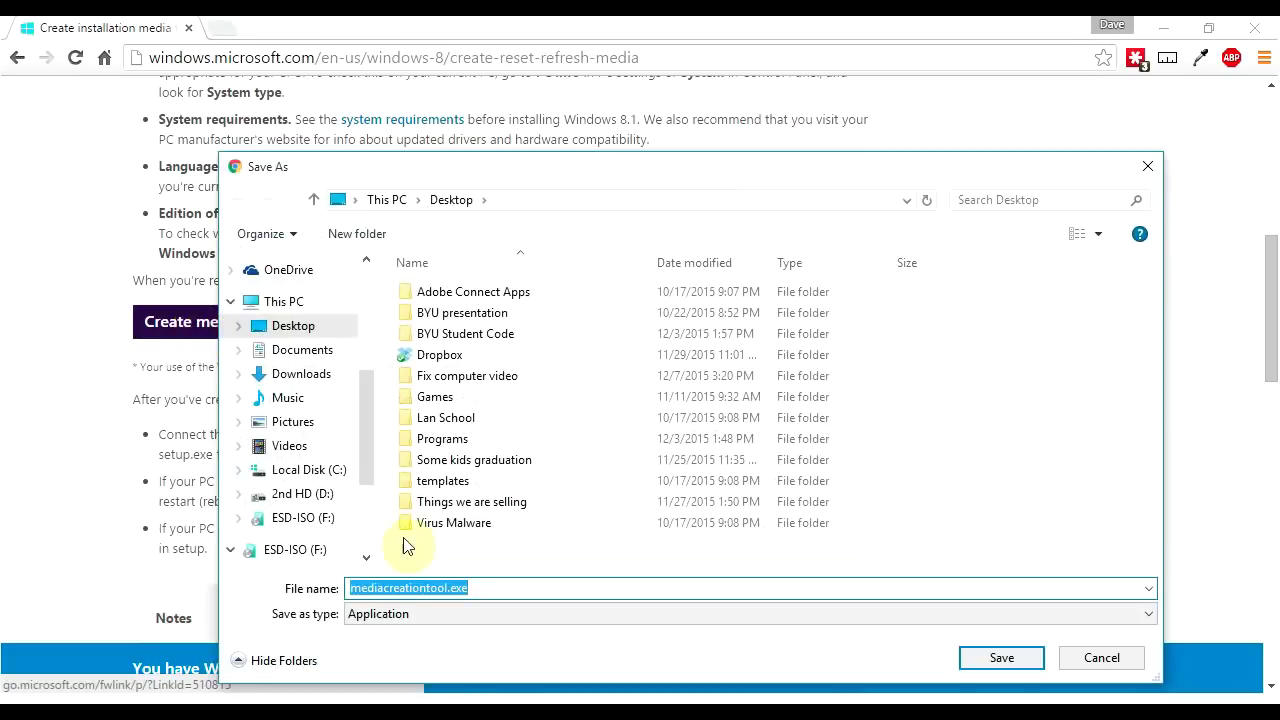
left_click(290, 328)
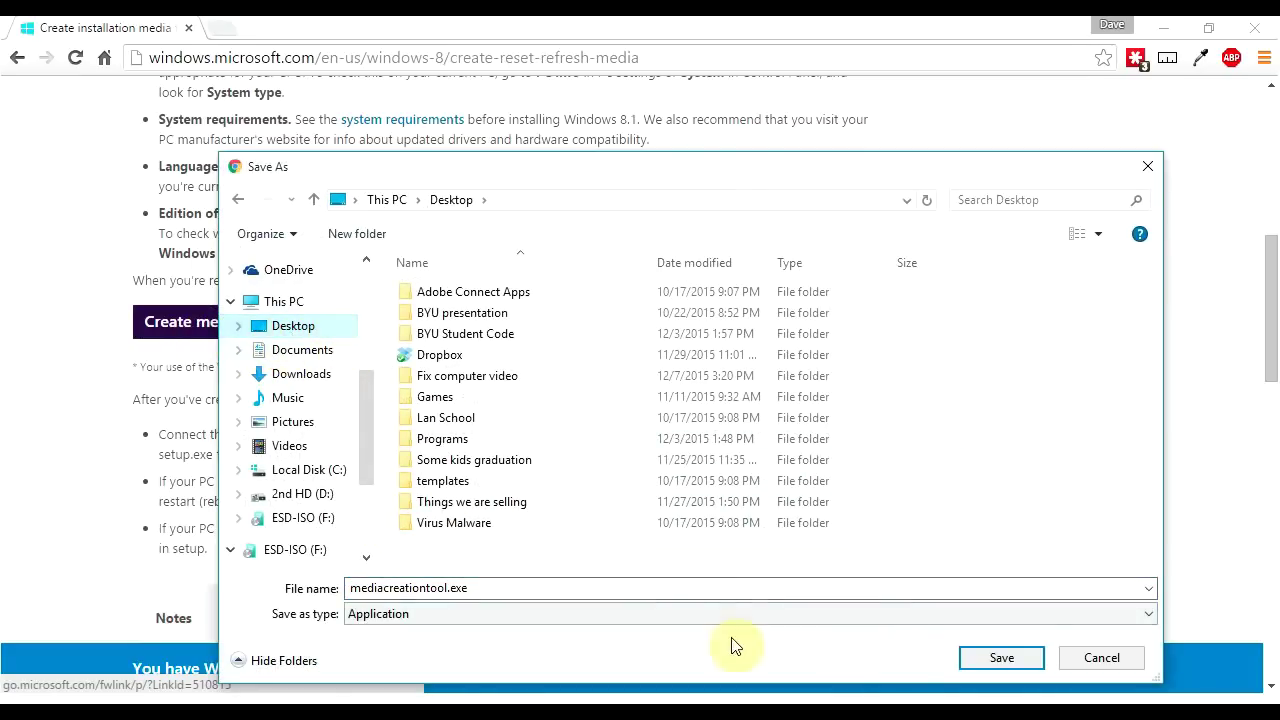
left_click(988, 657)
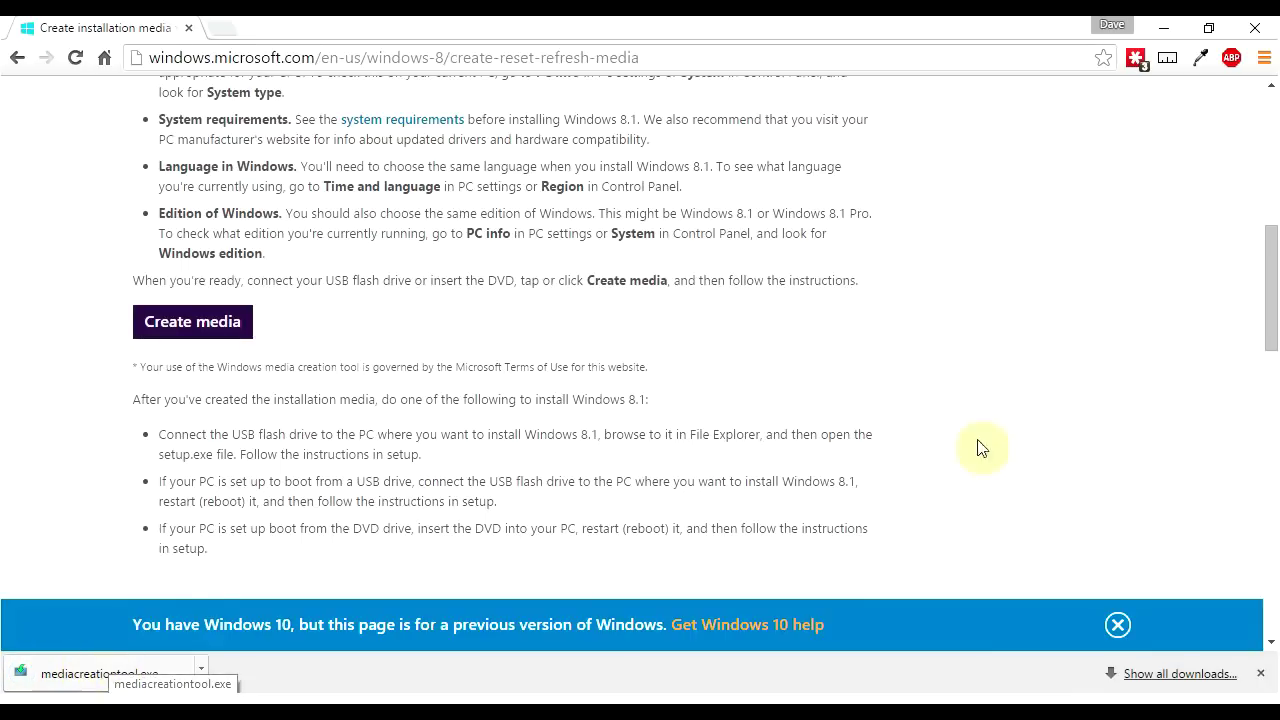
- Launch the downloaded mediacreationtool.exe and set the installation language to English (United States)
left_click(105, 673)
left_click(706, 381)
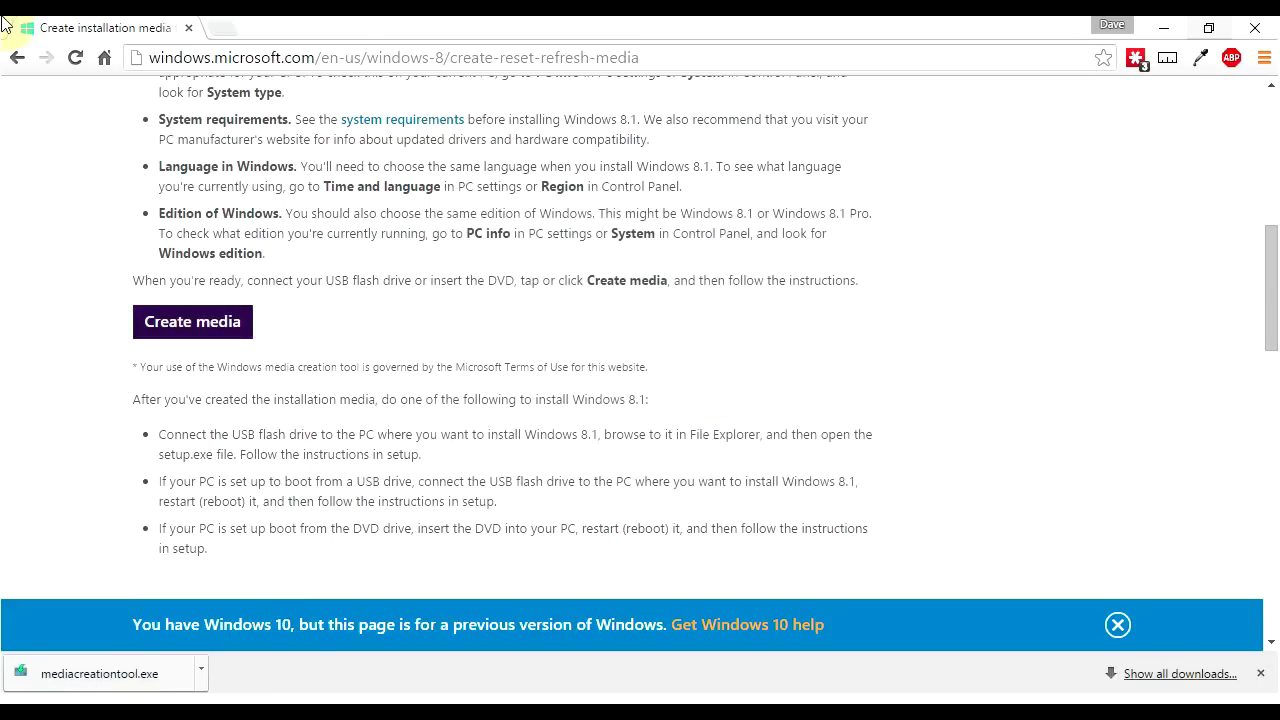
left_click(706, 410)
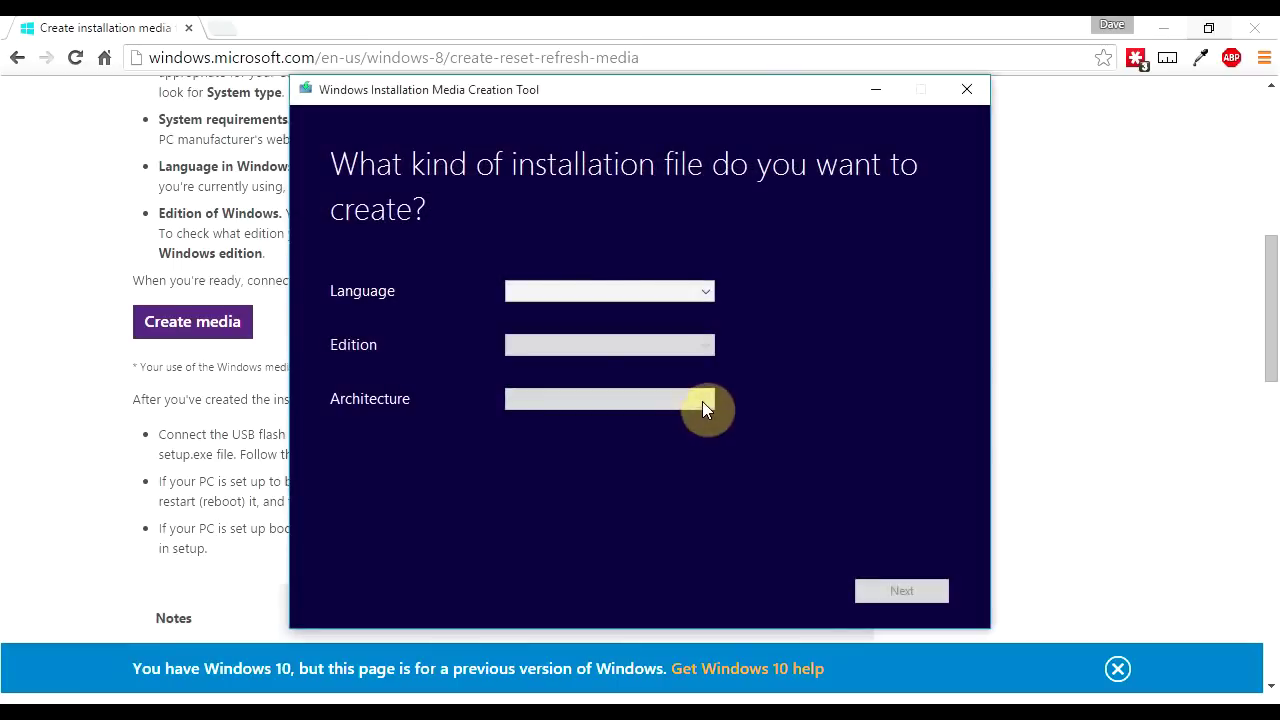
left_click(623, 292)
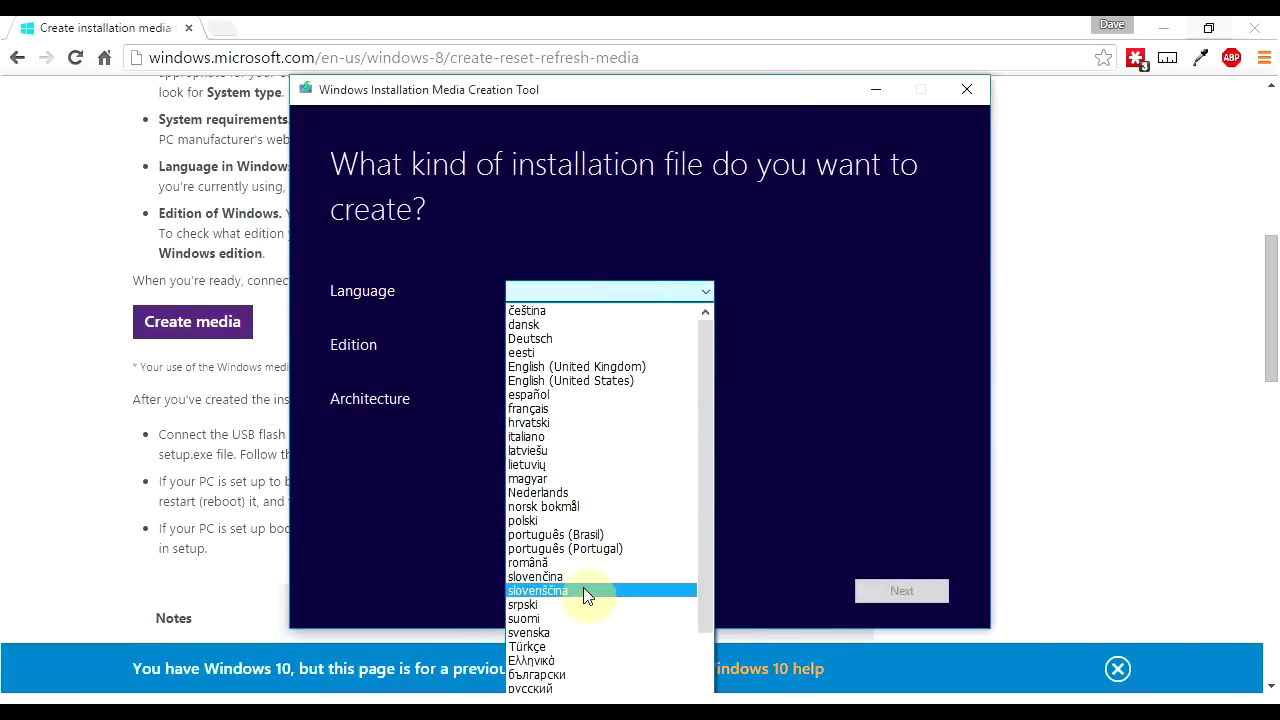
left_click(596, 380)
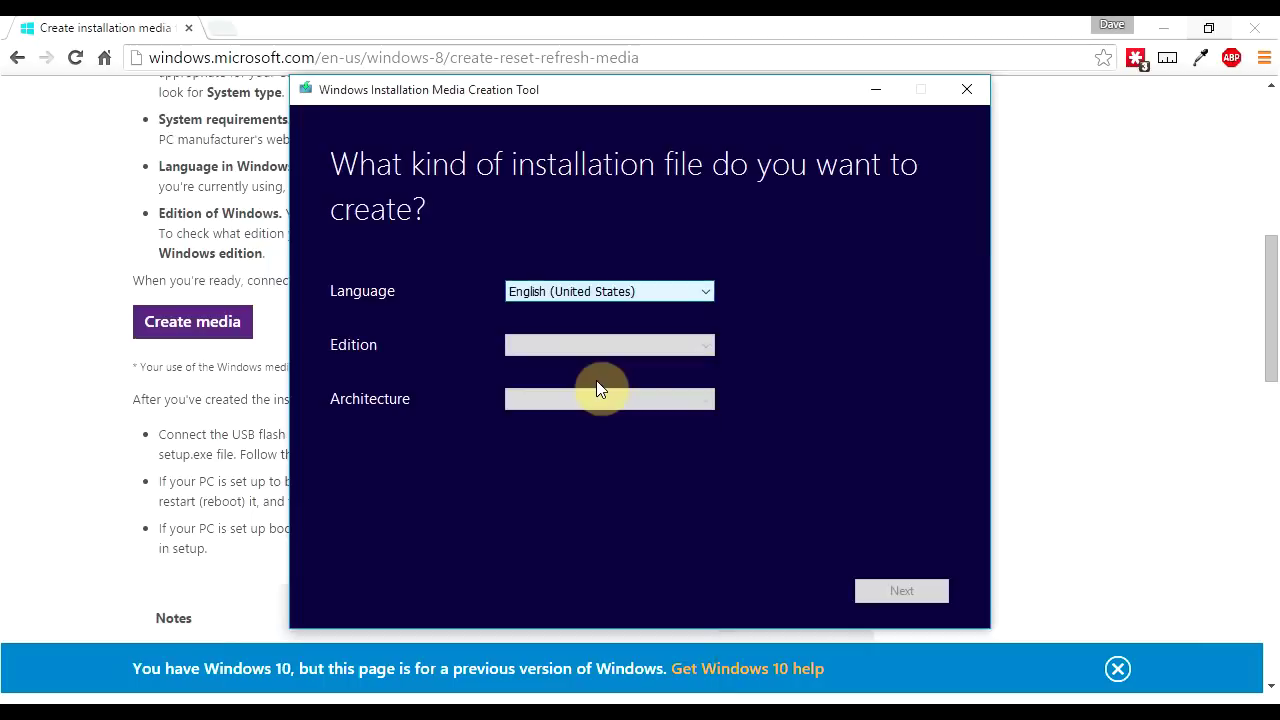
left_click(561, 352)
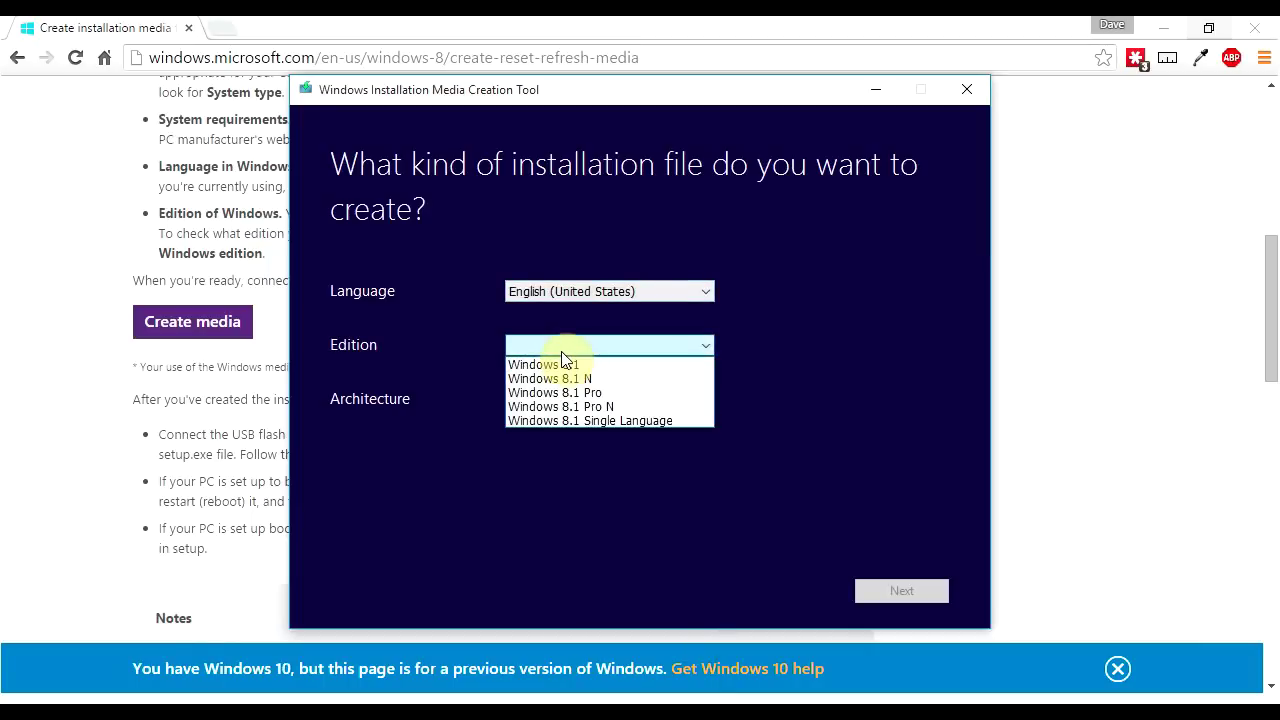
left_click(463, 370)
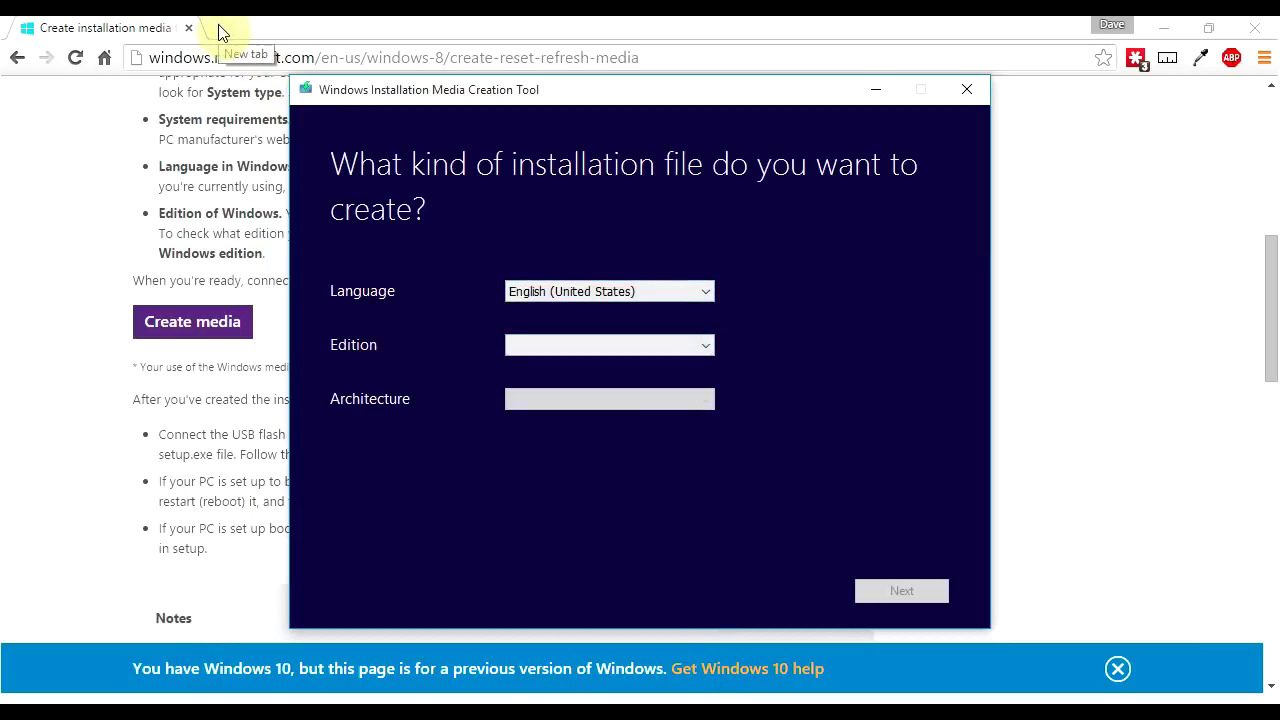
left_click(221, 33)
type("acer")
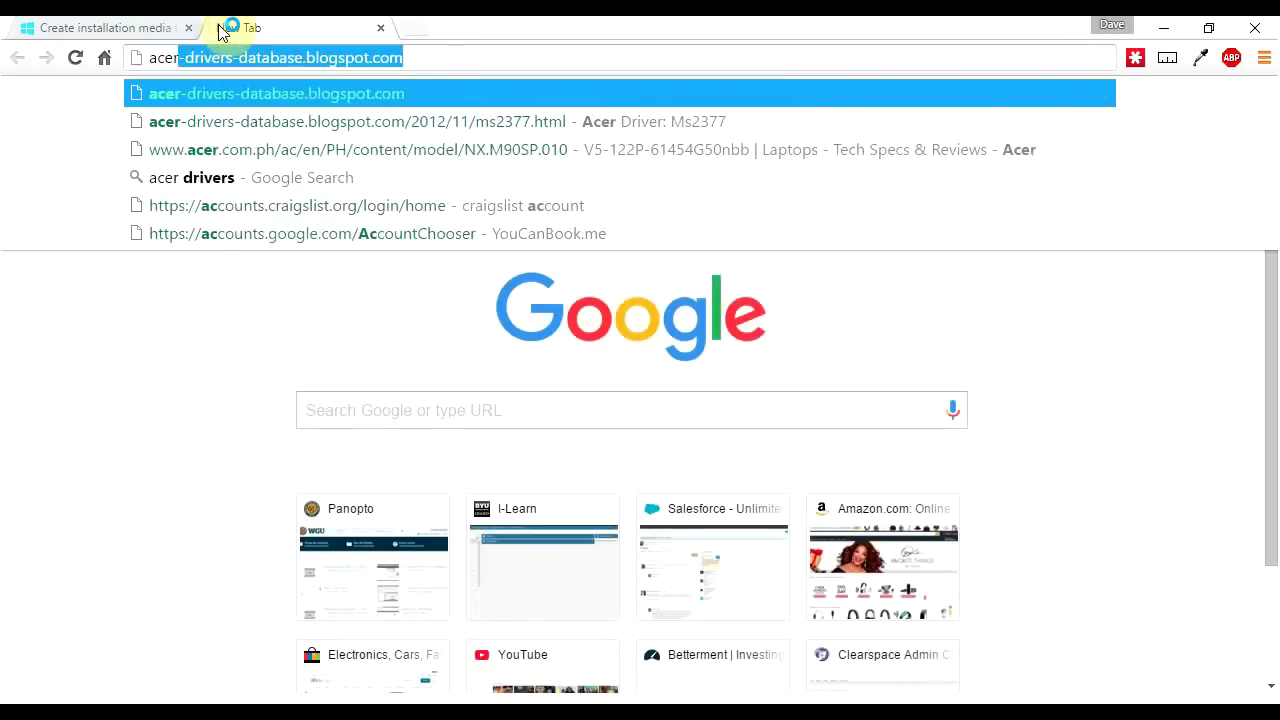
type(" n5 p")
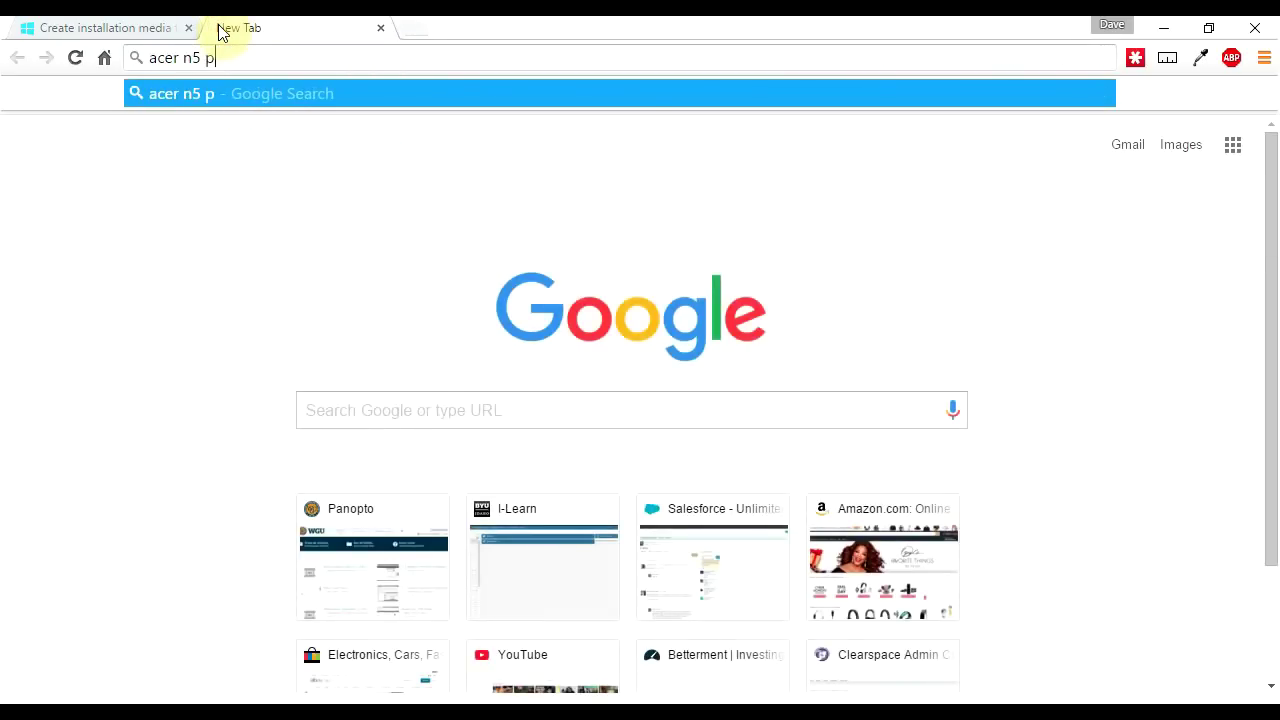
type("g")
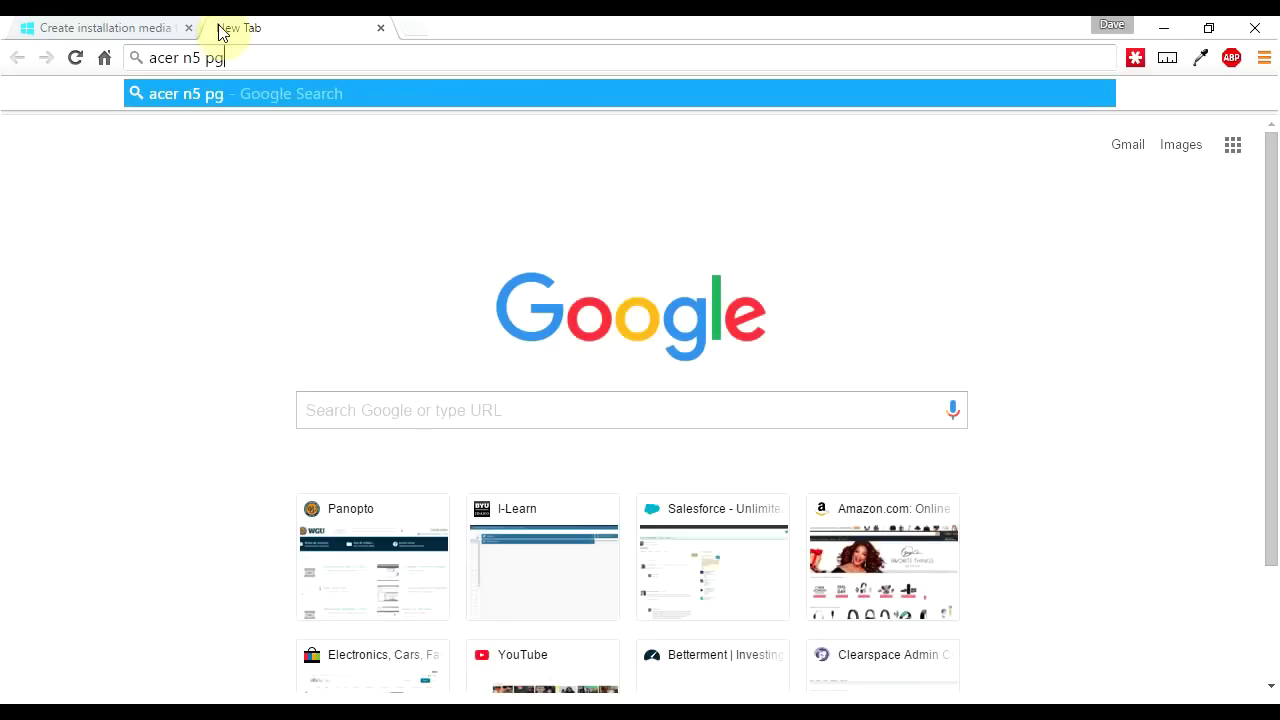
key("BackSpace")
key("BackSpace")
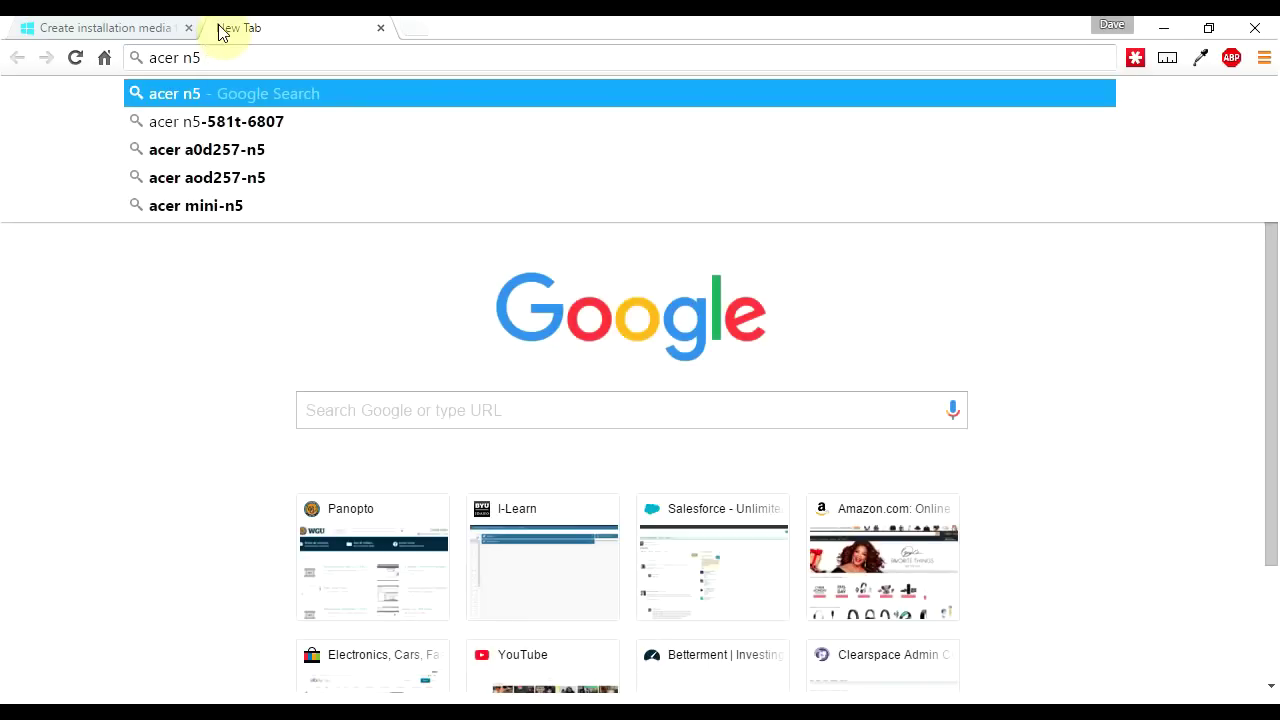
key("BackSpace")
key("BackSpace")
key("BackSpace")
key("BackSpace")
key("BackSpace")
key("BackSpace")
key("BackSpace")
key("BackSpace")
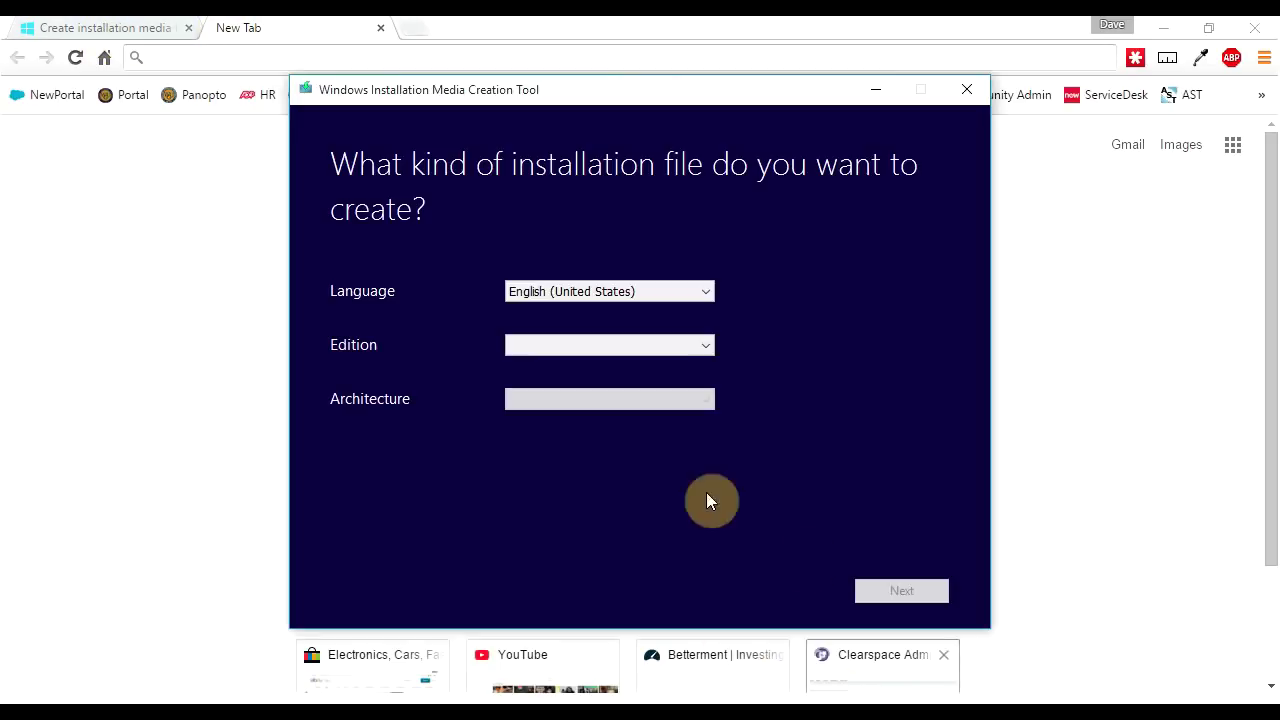
- Set the installation file's edition to Windows 8.1
left_click(620, 347)
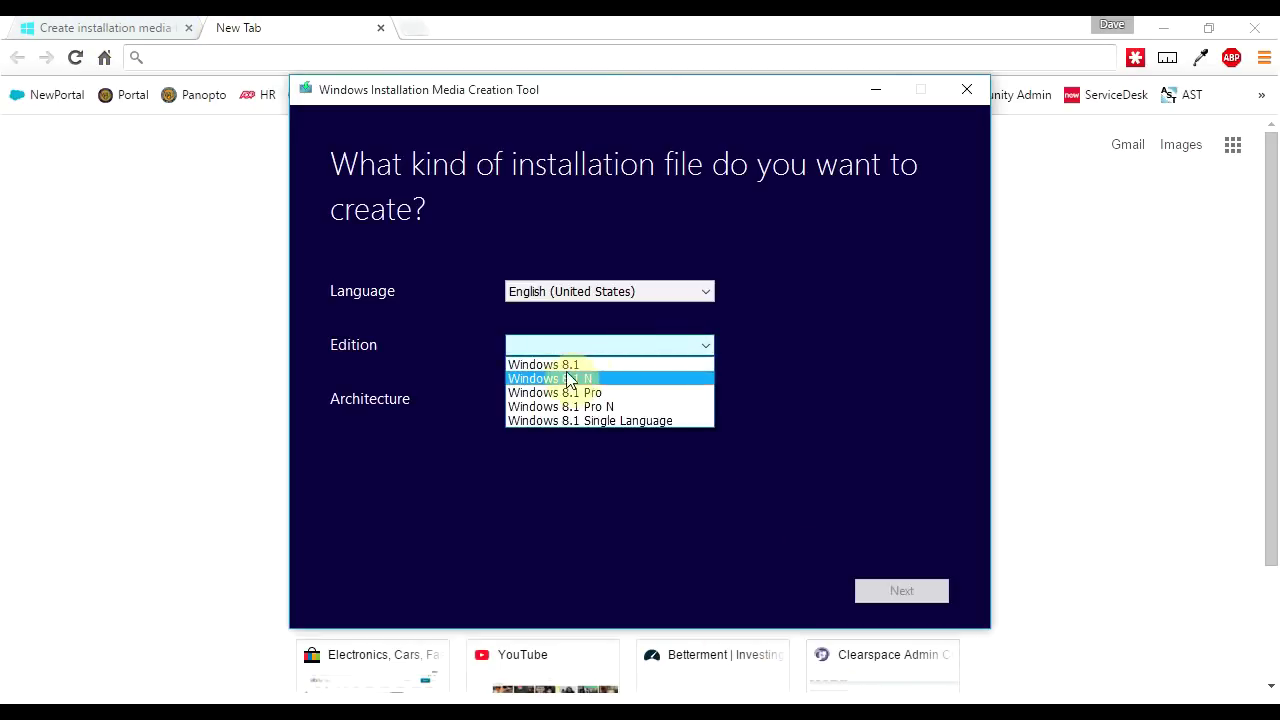
left_click(611, 406)
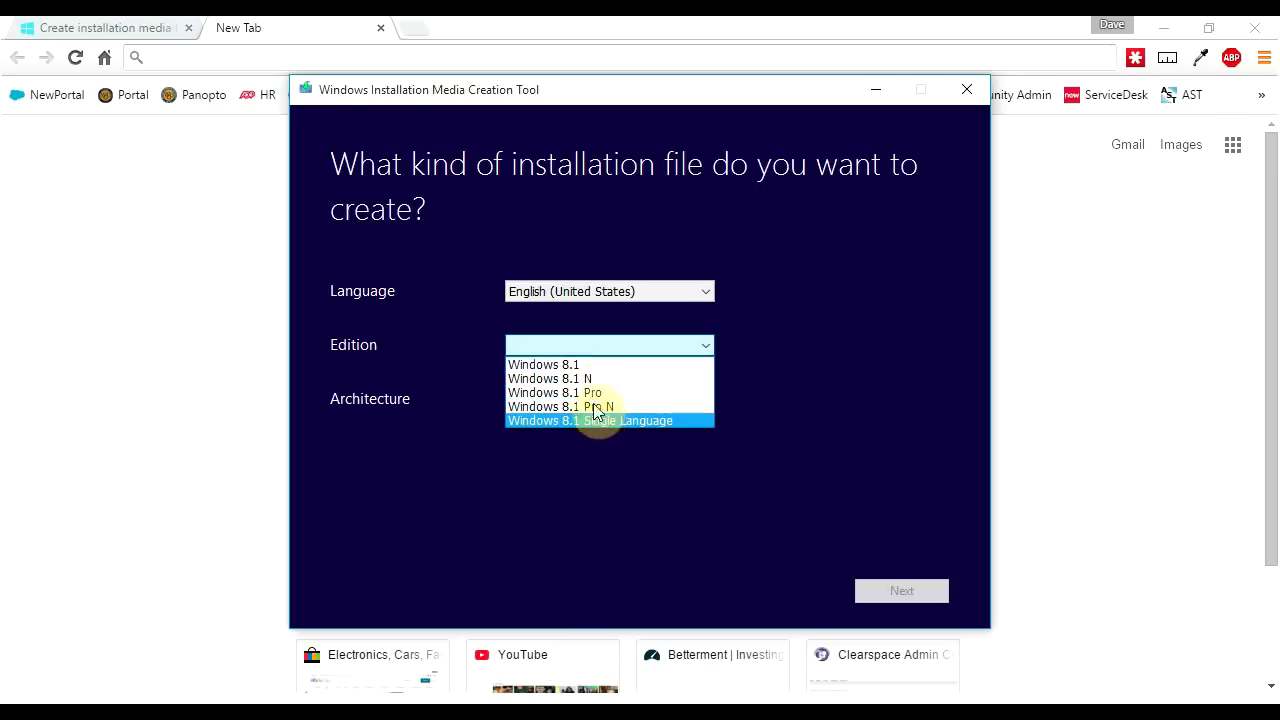
left_click(573, 365)
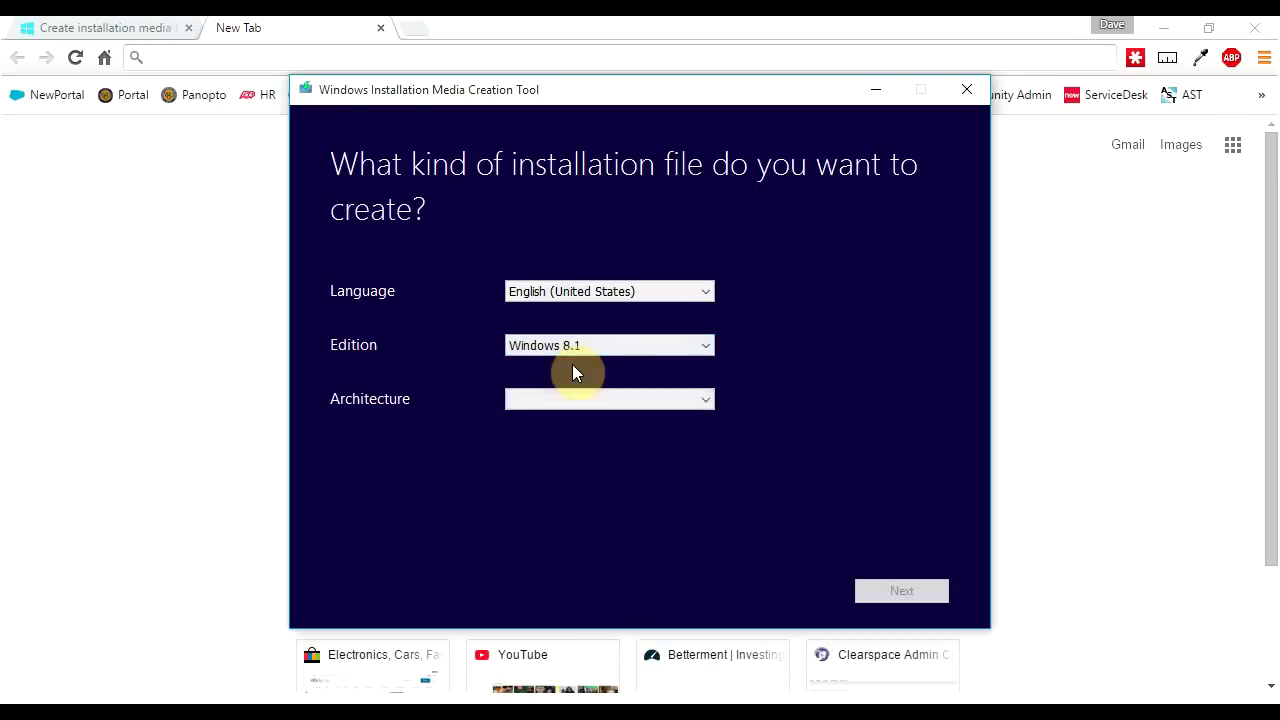
- Check this computer's system type in the properties of This PC to determine which architecture it uses
left_click(580, 402)
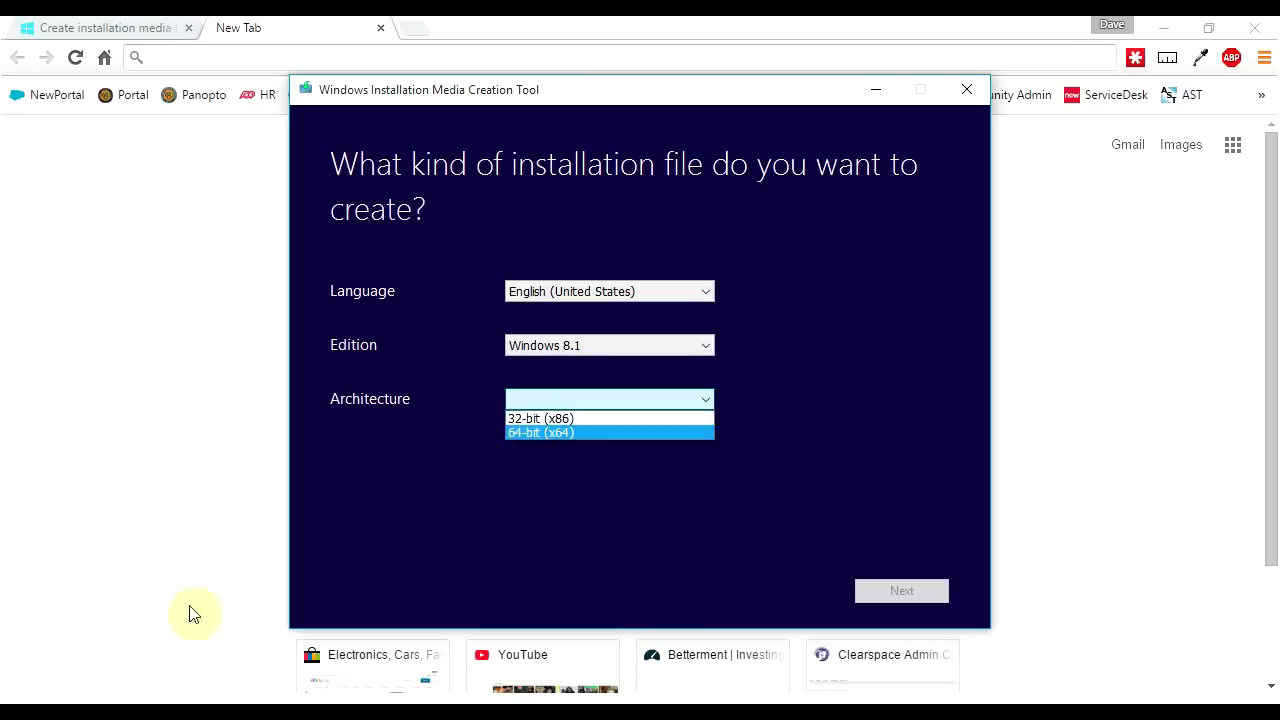
key("super")
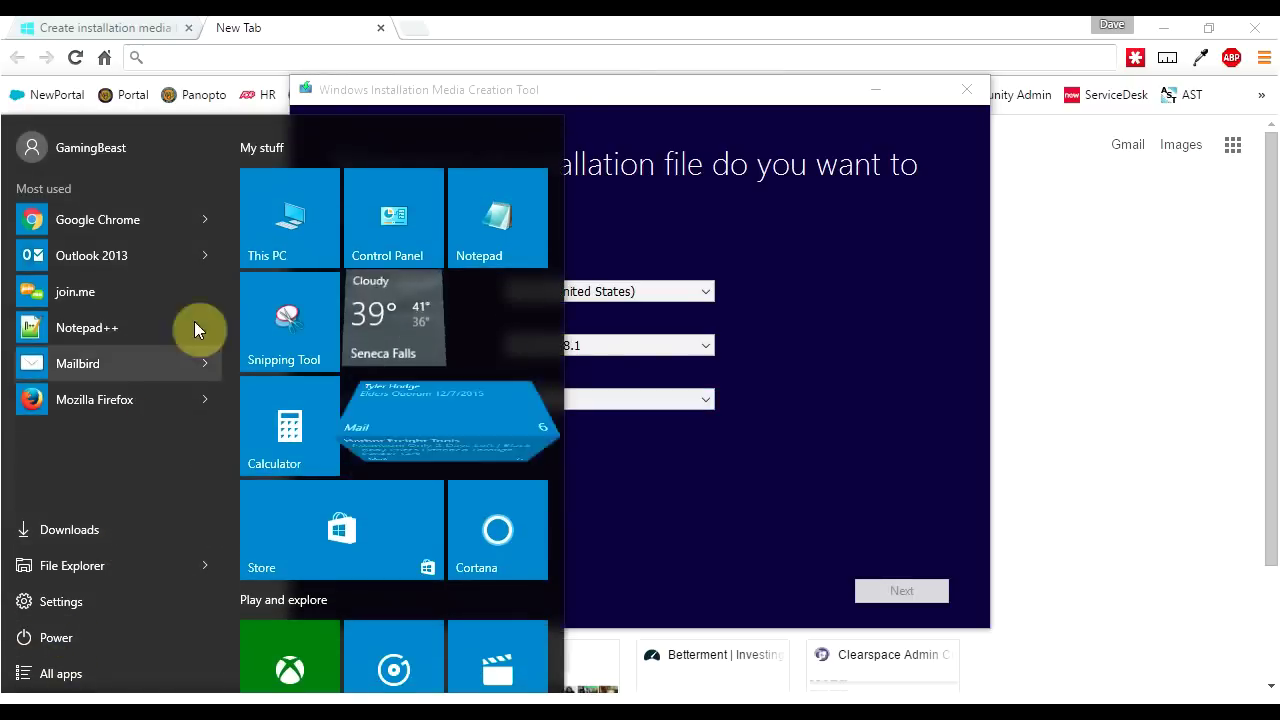
right_click(286, 218)
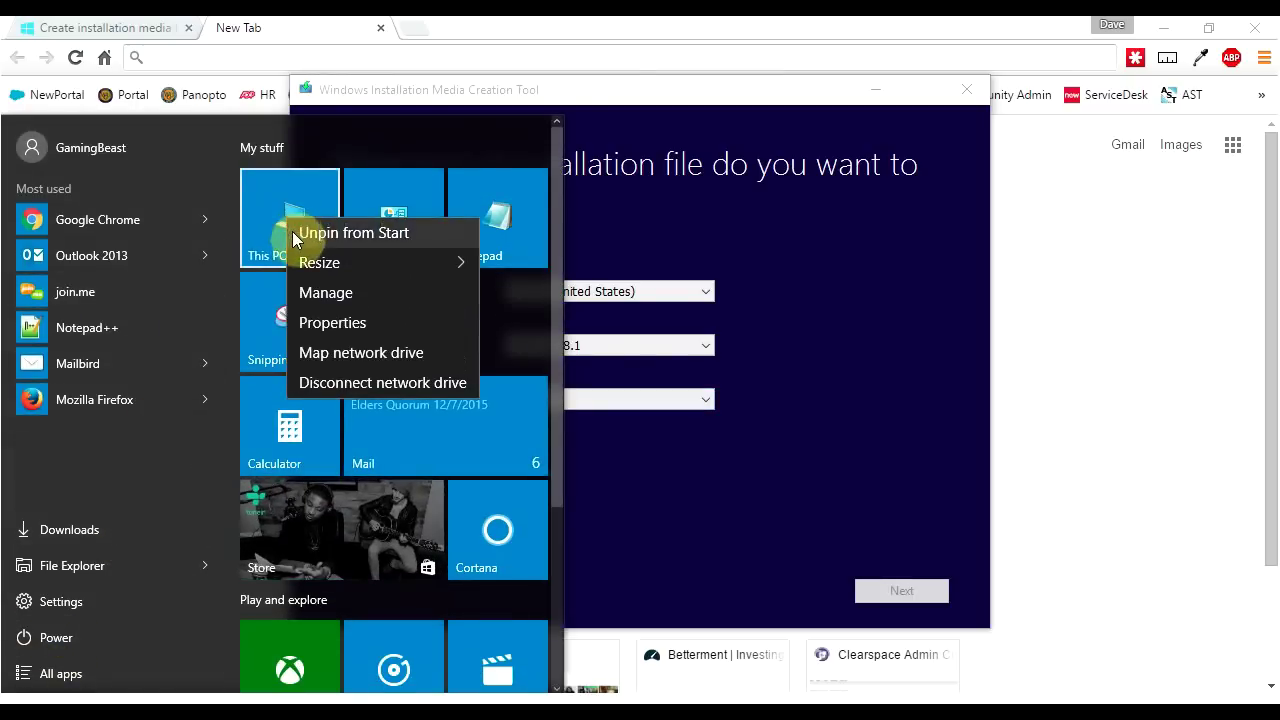
left_click(322, 326)
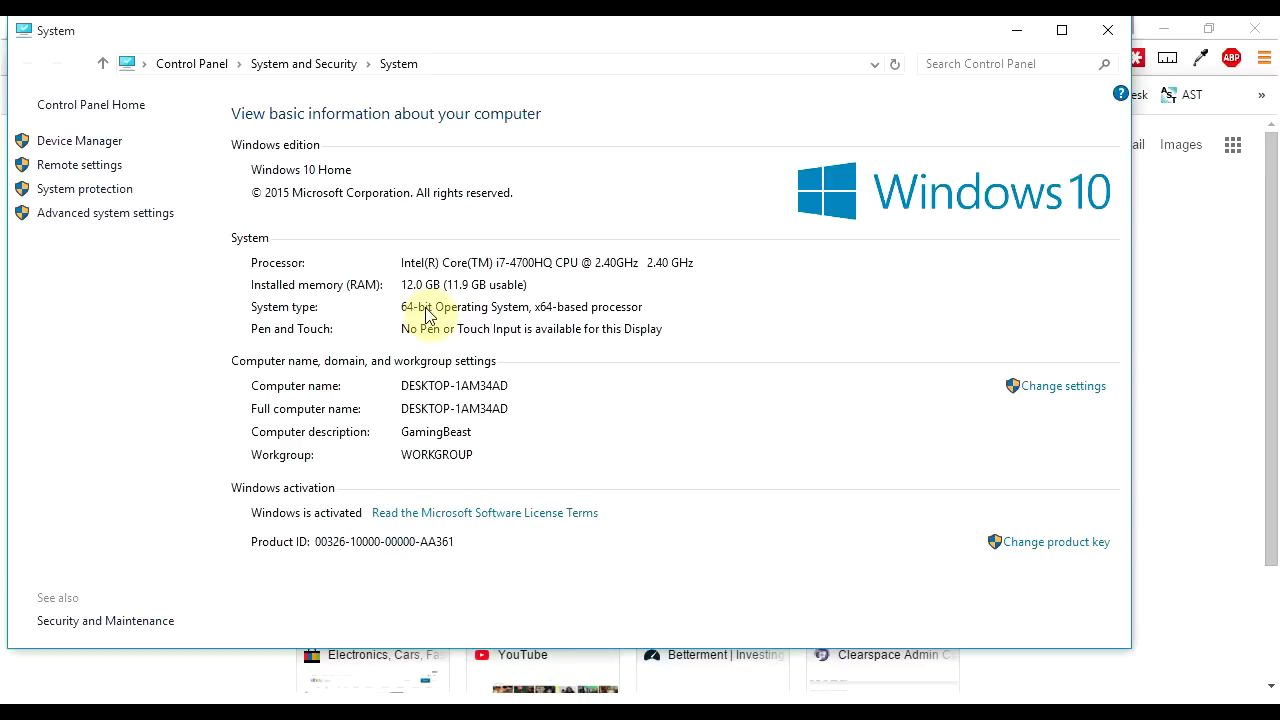
left_click(1108, 30)
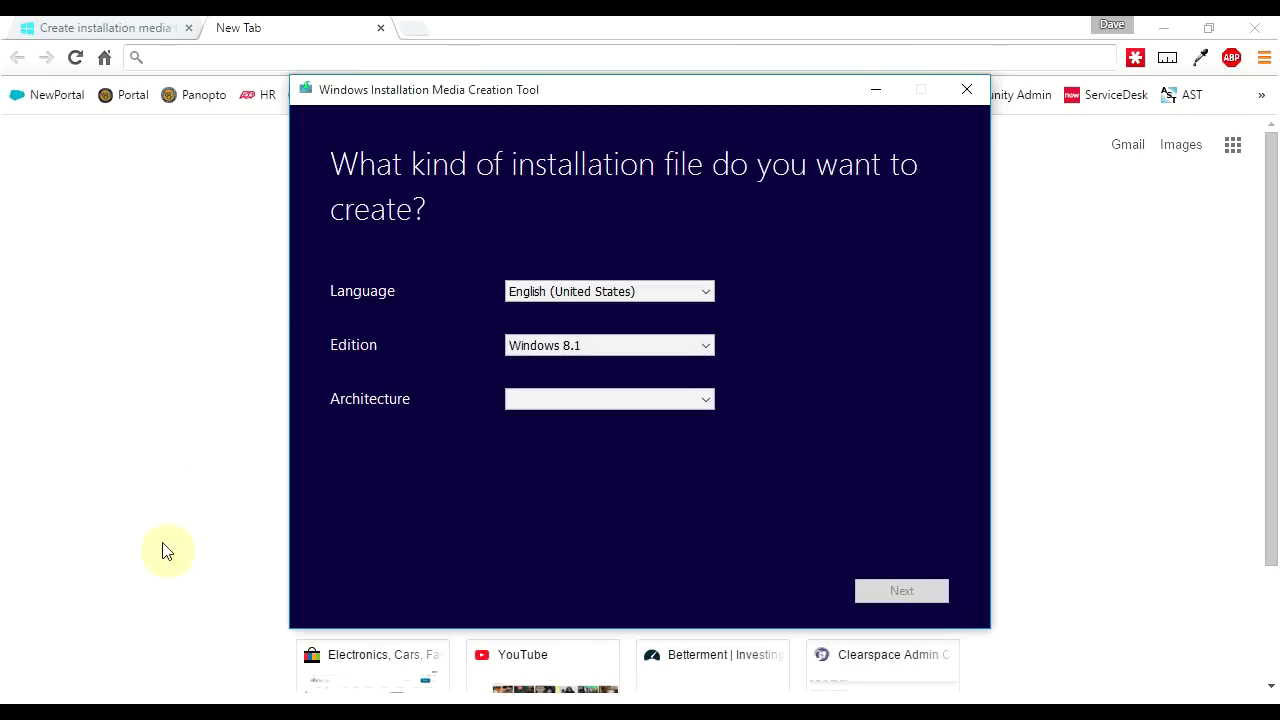
- Set the architecture to 64-bit (x64) and continue to the choice of save location
left_click(575, 401)
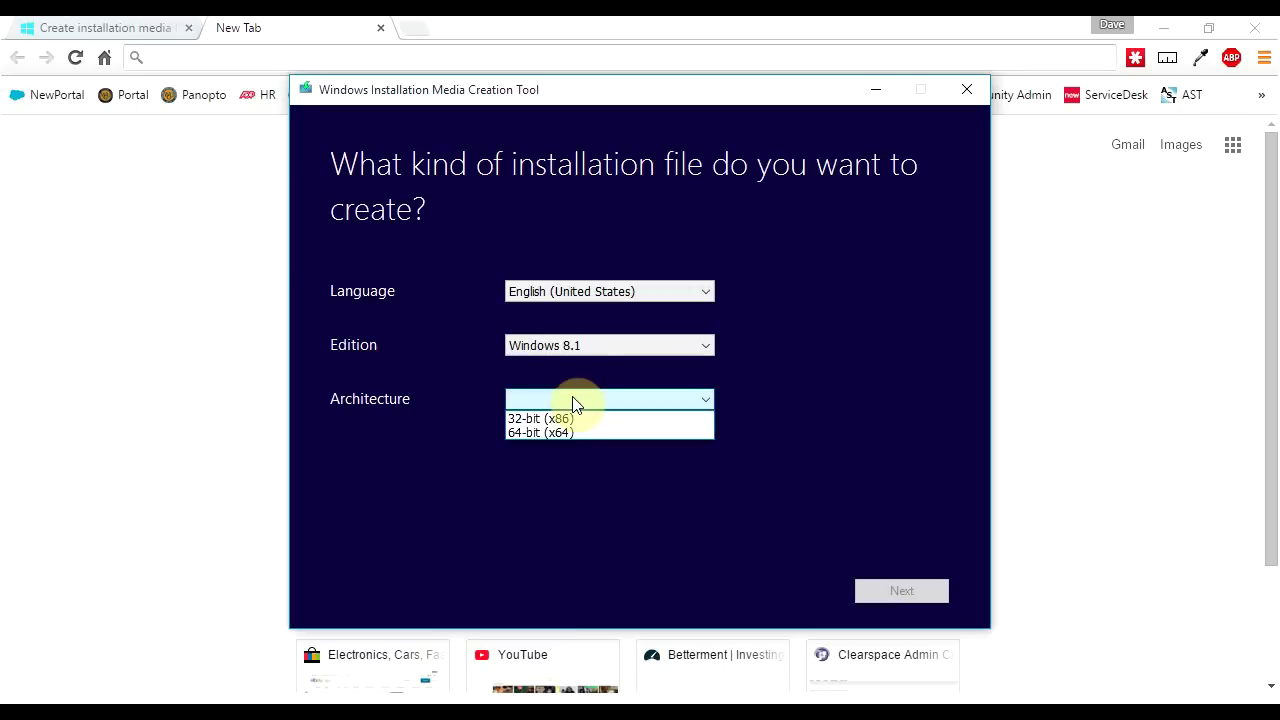
left_click(560, 431)
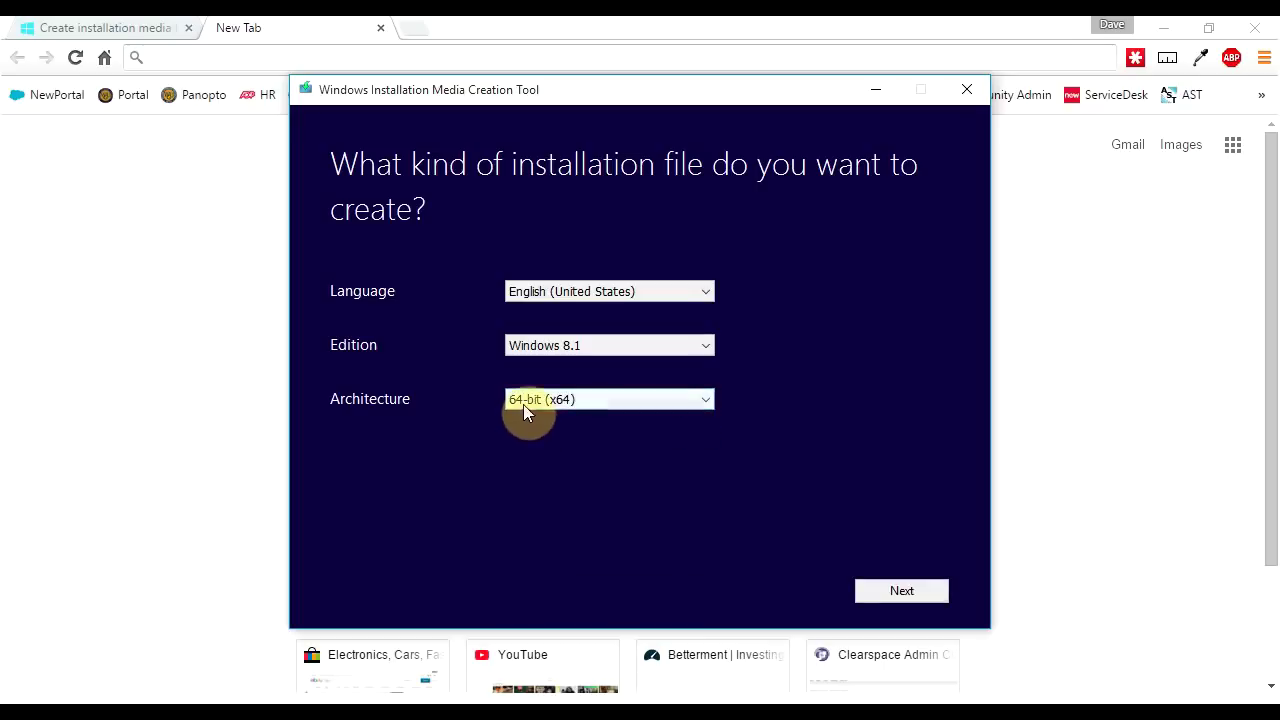
left_click(904, 590)
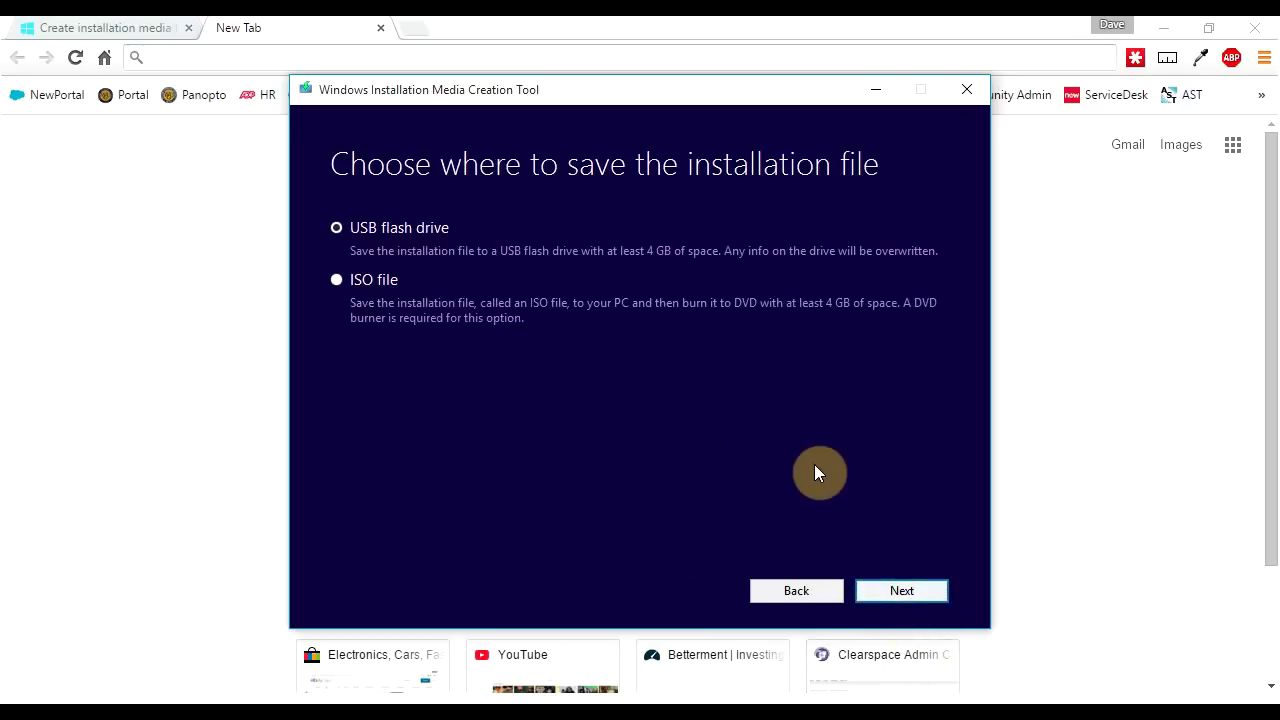
- Choose USB flash drive as the save location, continue to the drive selection, and switch back to the Chrome window
left_click(351, 282)
left_click(420, 229)
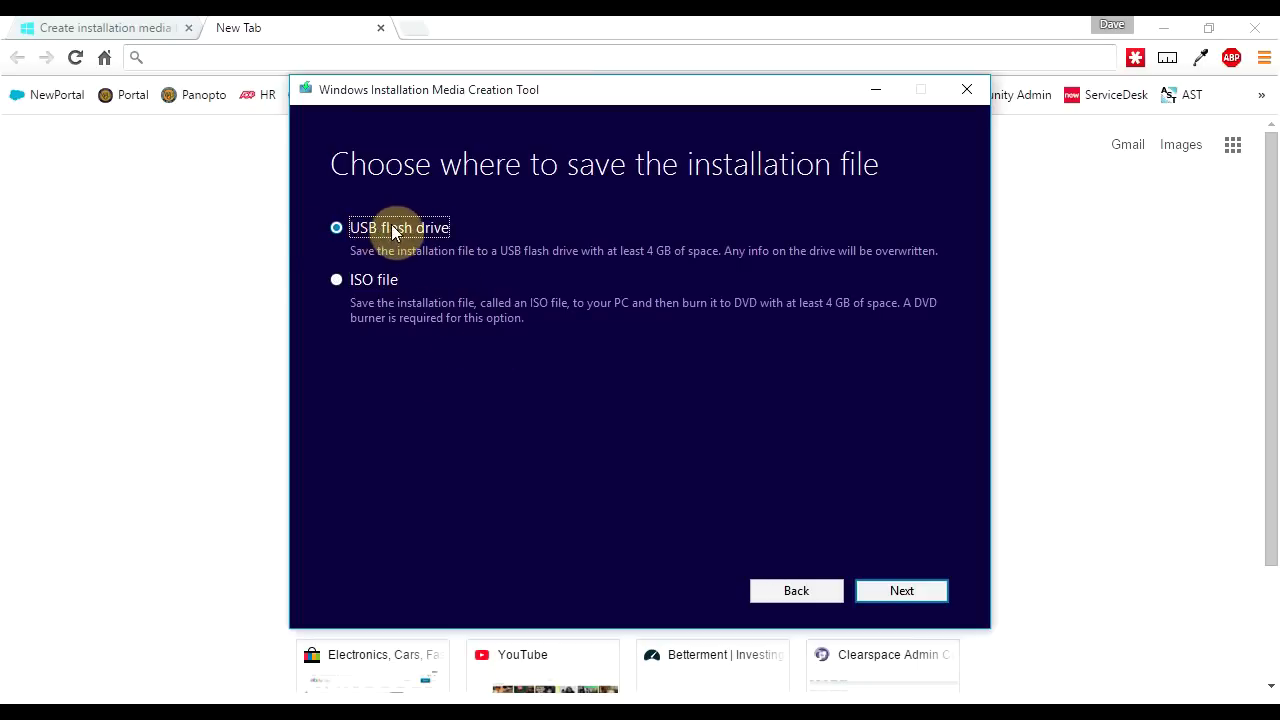
left_click(904, 590)
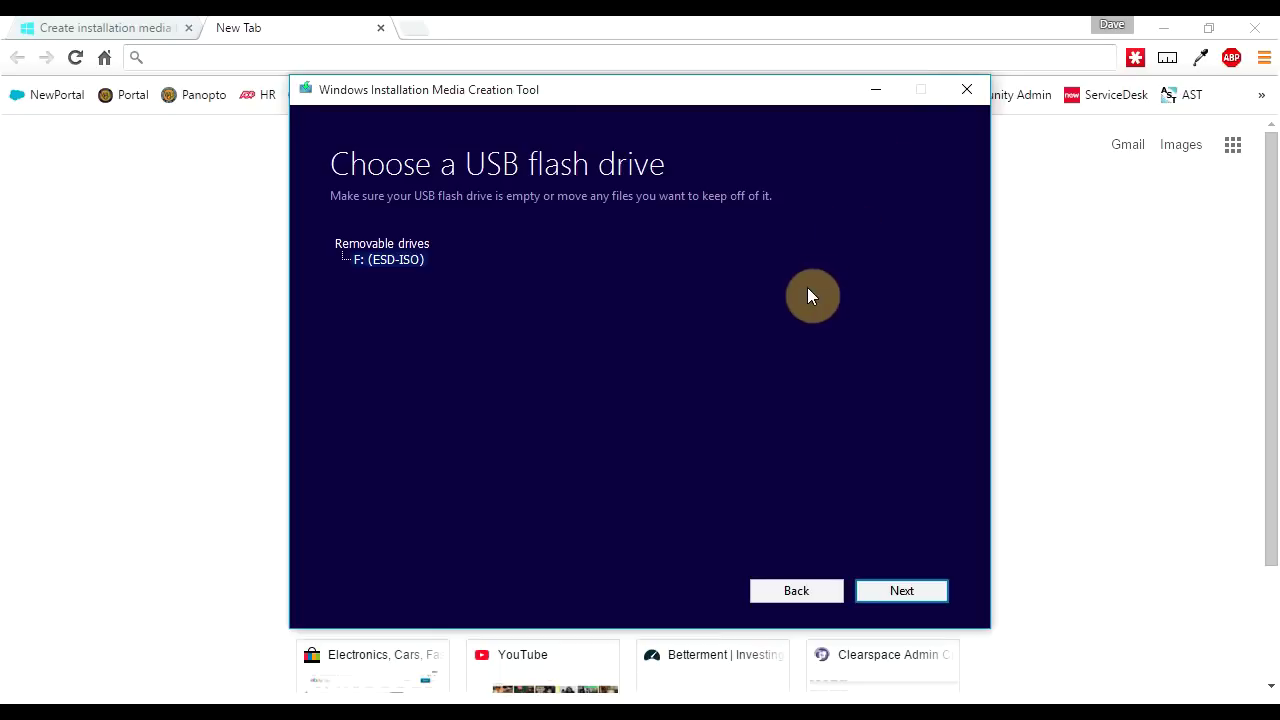
left_click(1075, 310)
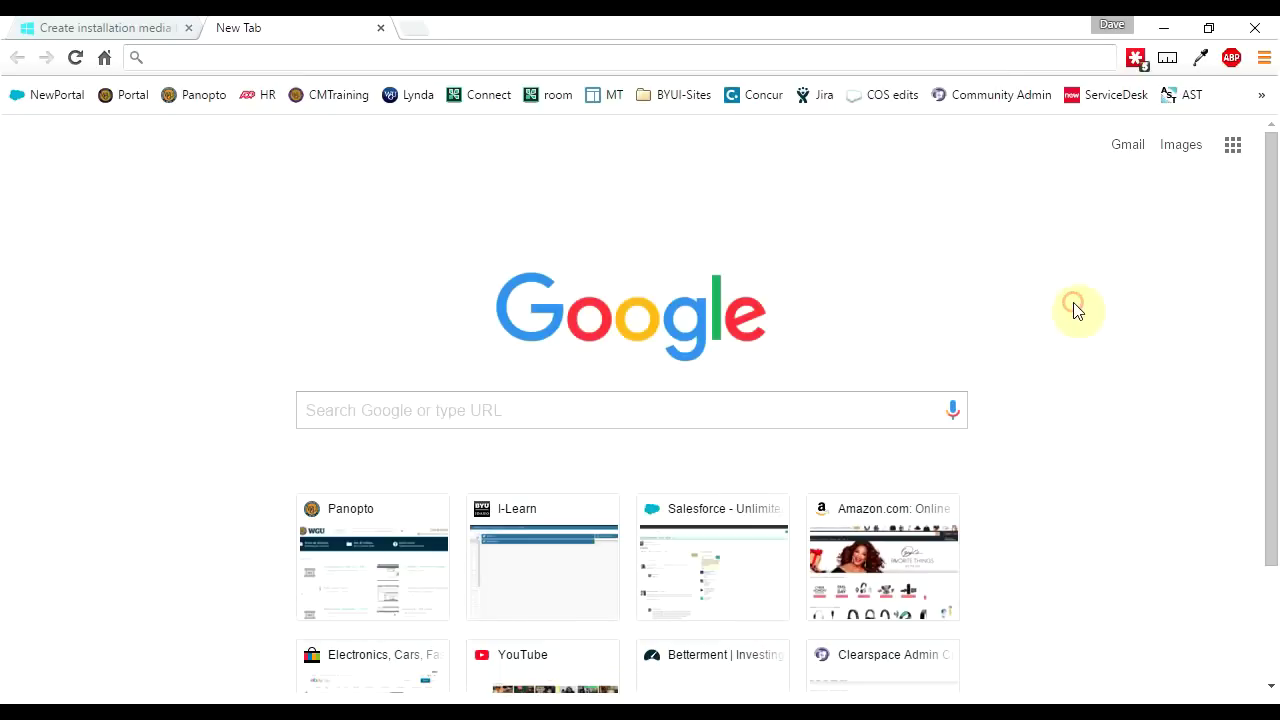